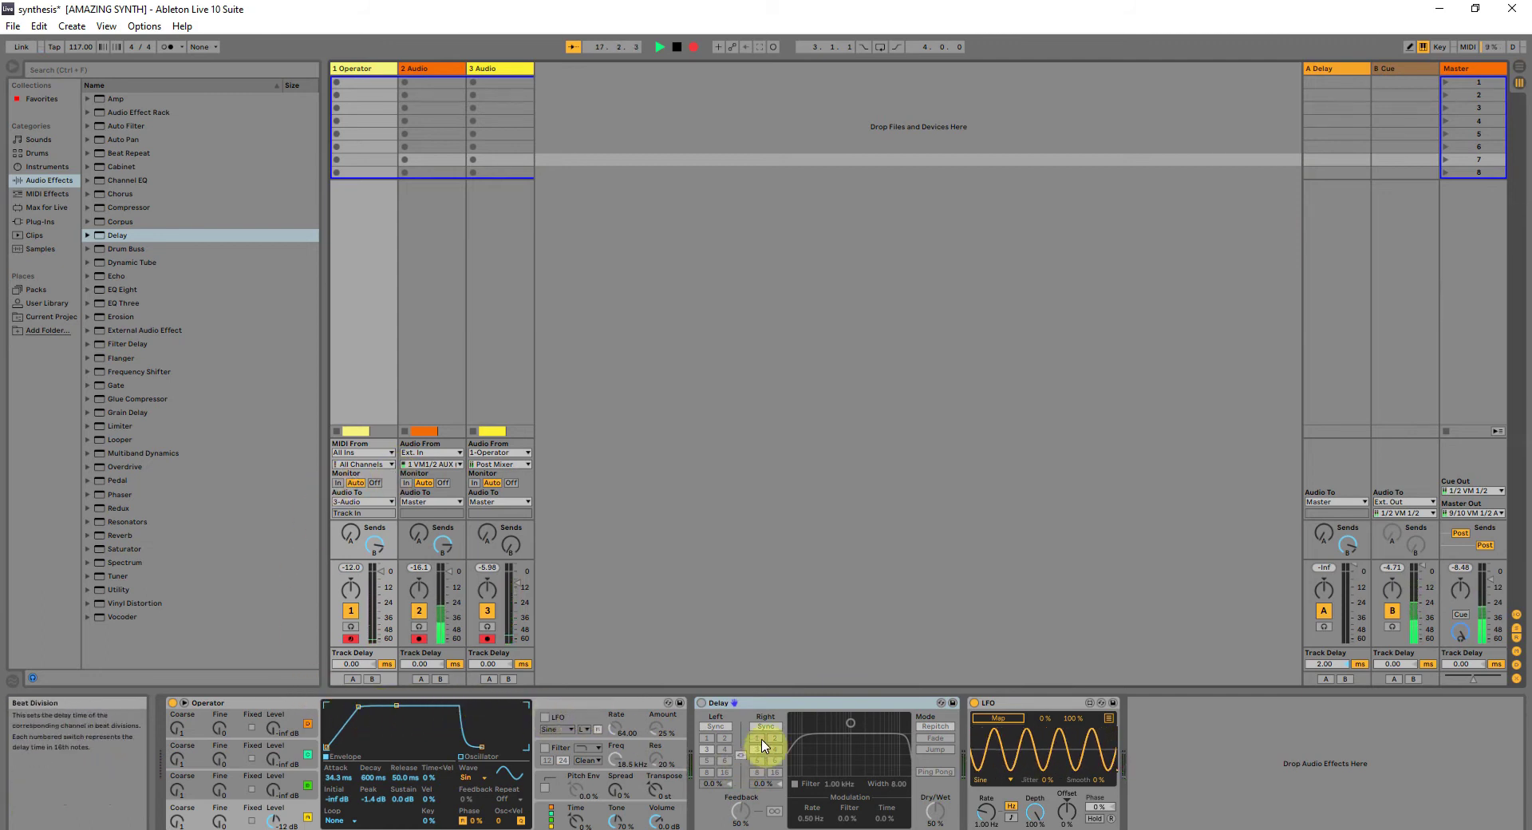
# Enable the Delay effect with its channels unlinked, and switch both left and right from tempo sync to millisecond time.
pyautogui.click(701, 705)
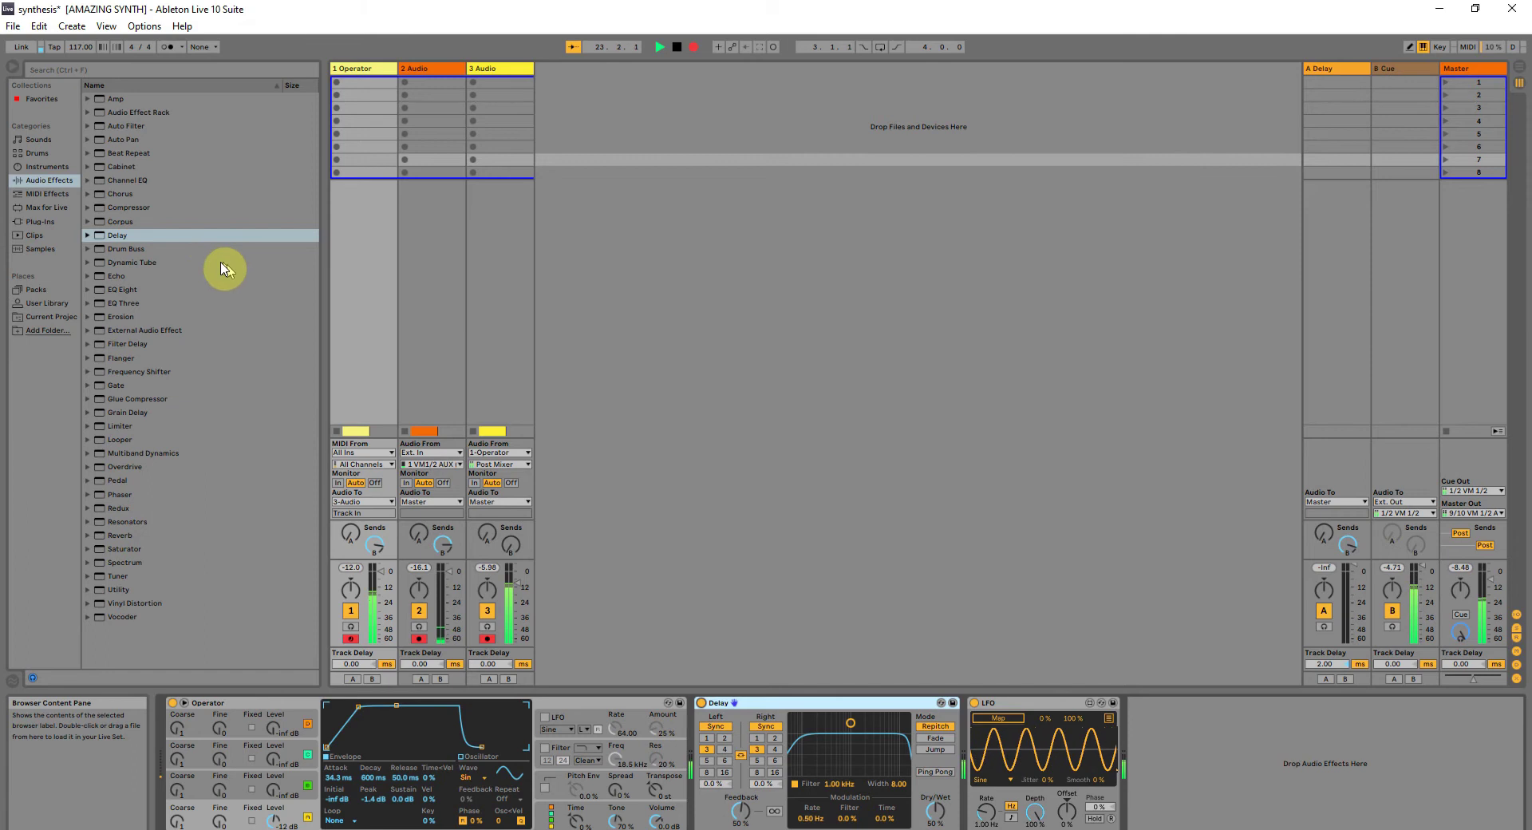
pyautogui.click(741, 758)
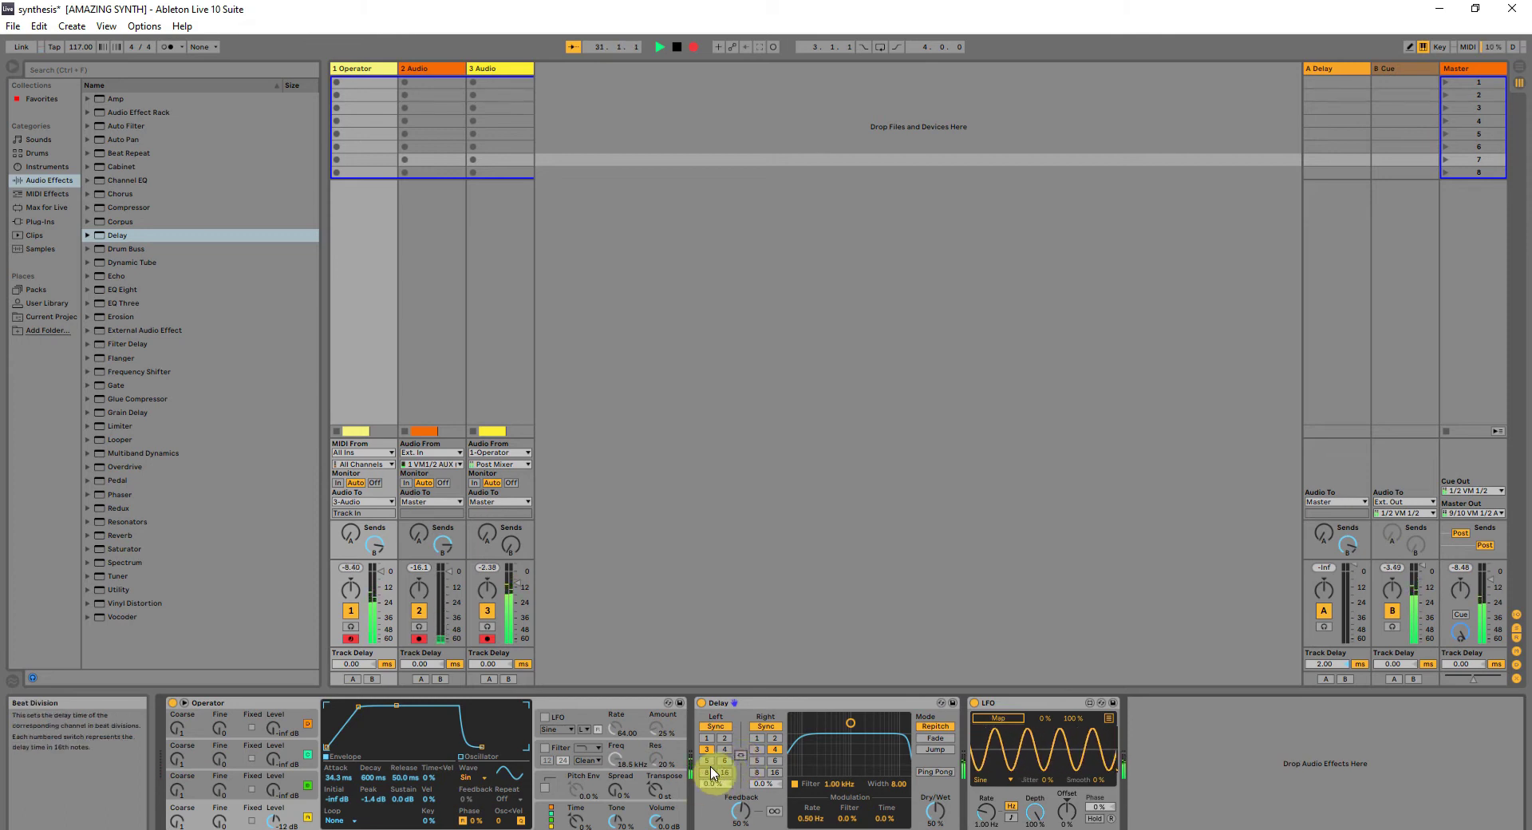
pyautogui.click(716, 726)
pyautogui.click(752, 726)
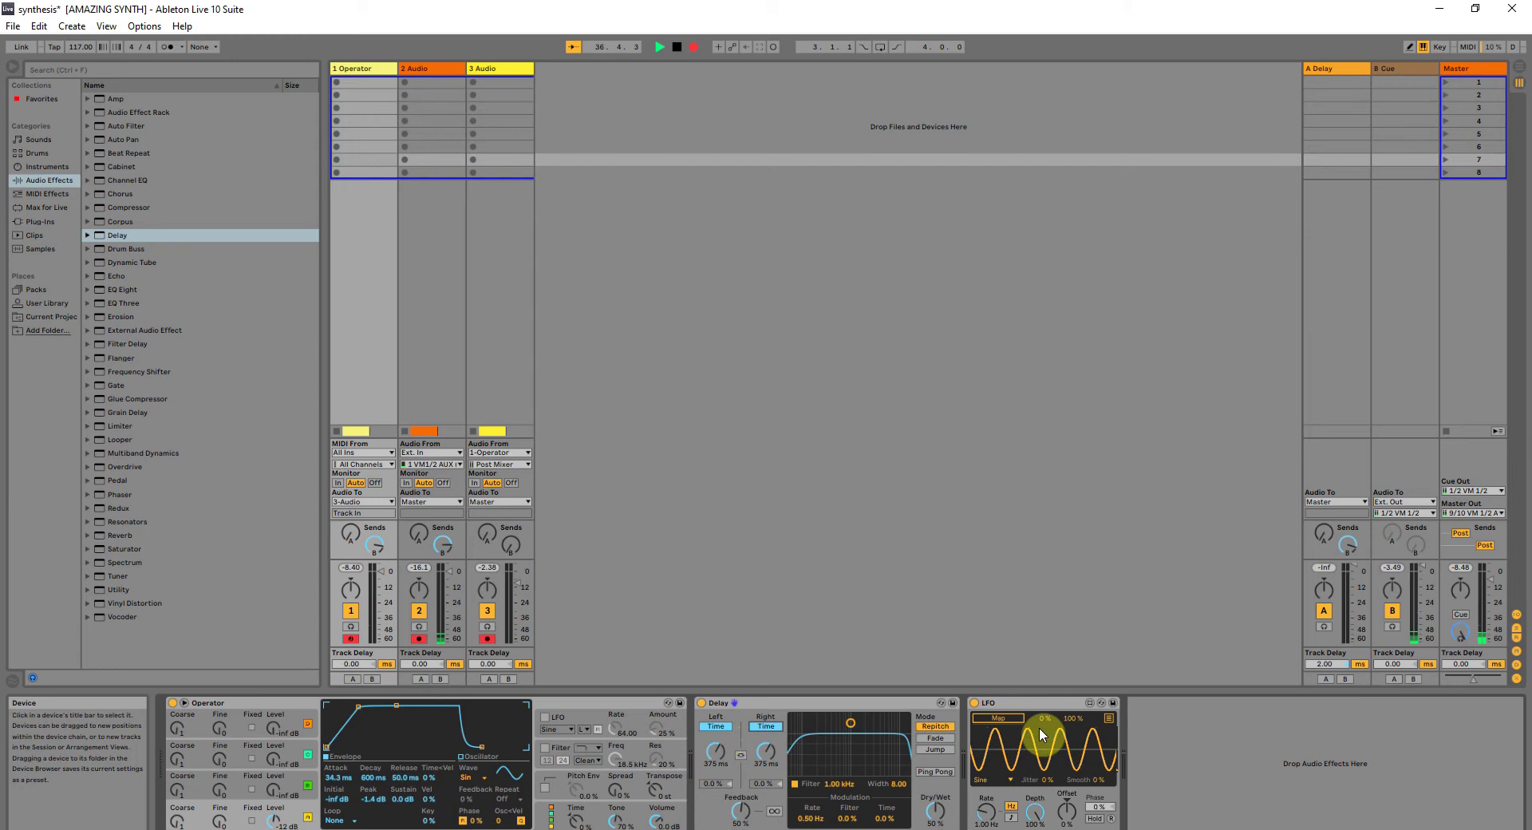
# Map the LFO to both the left and right delay times of the Delay.
pyautogui.click(996, 720)
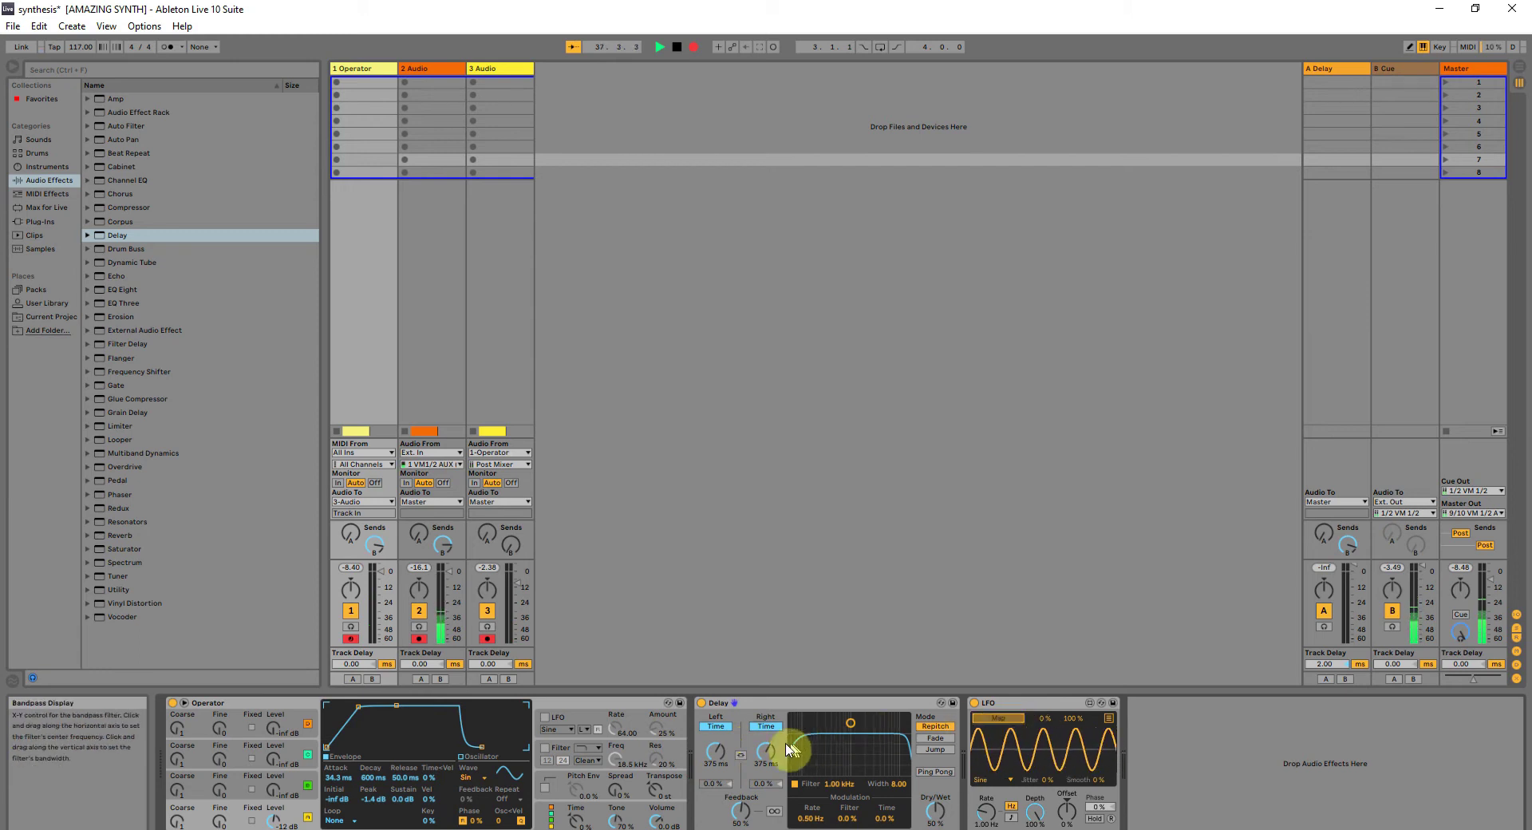
pyautogui.click(716, 750)
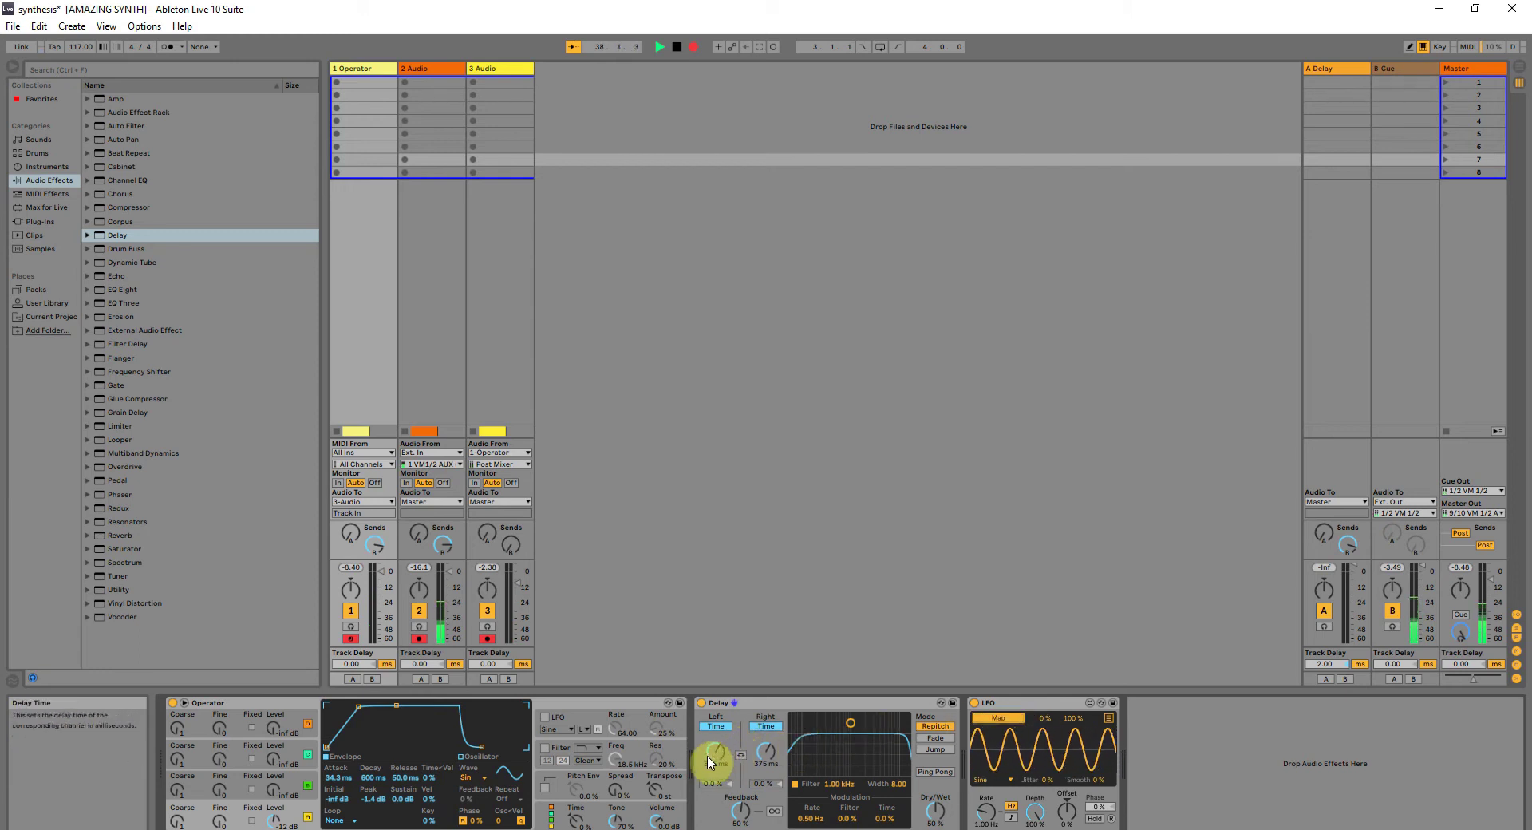
pyautogui.click(1108, 719)
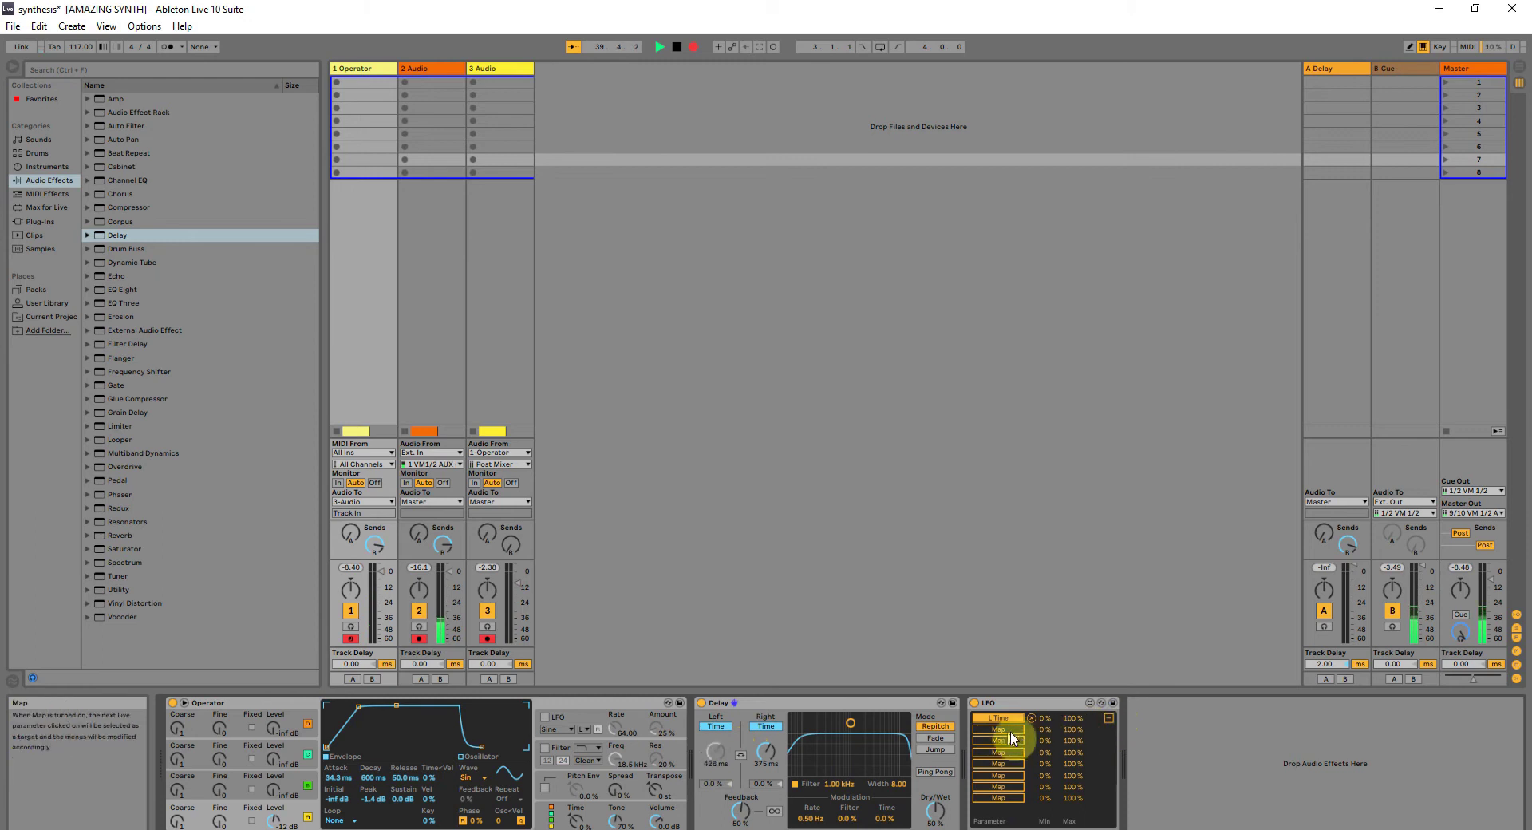
pyautogui.click(763, 754)
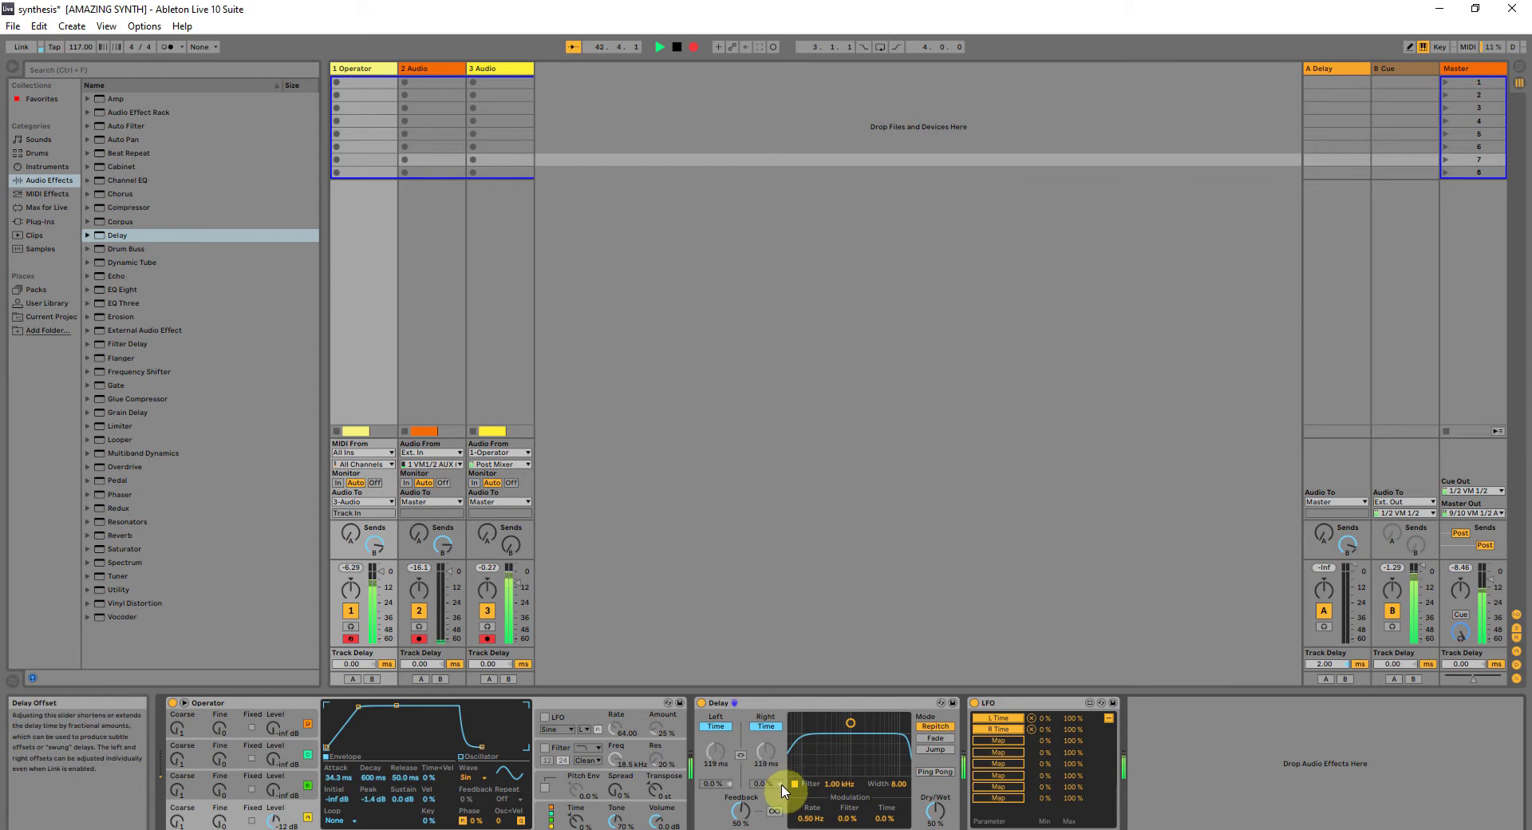
# Invert the LFO's R Time mapping by setting its minimum to 100% and its maximum to 0%.
pyautogui.click(1048, 732)
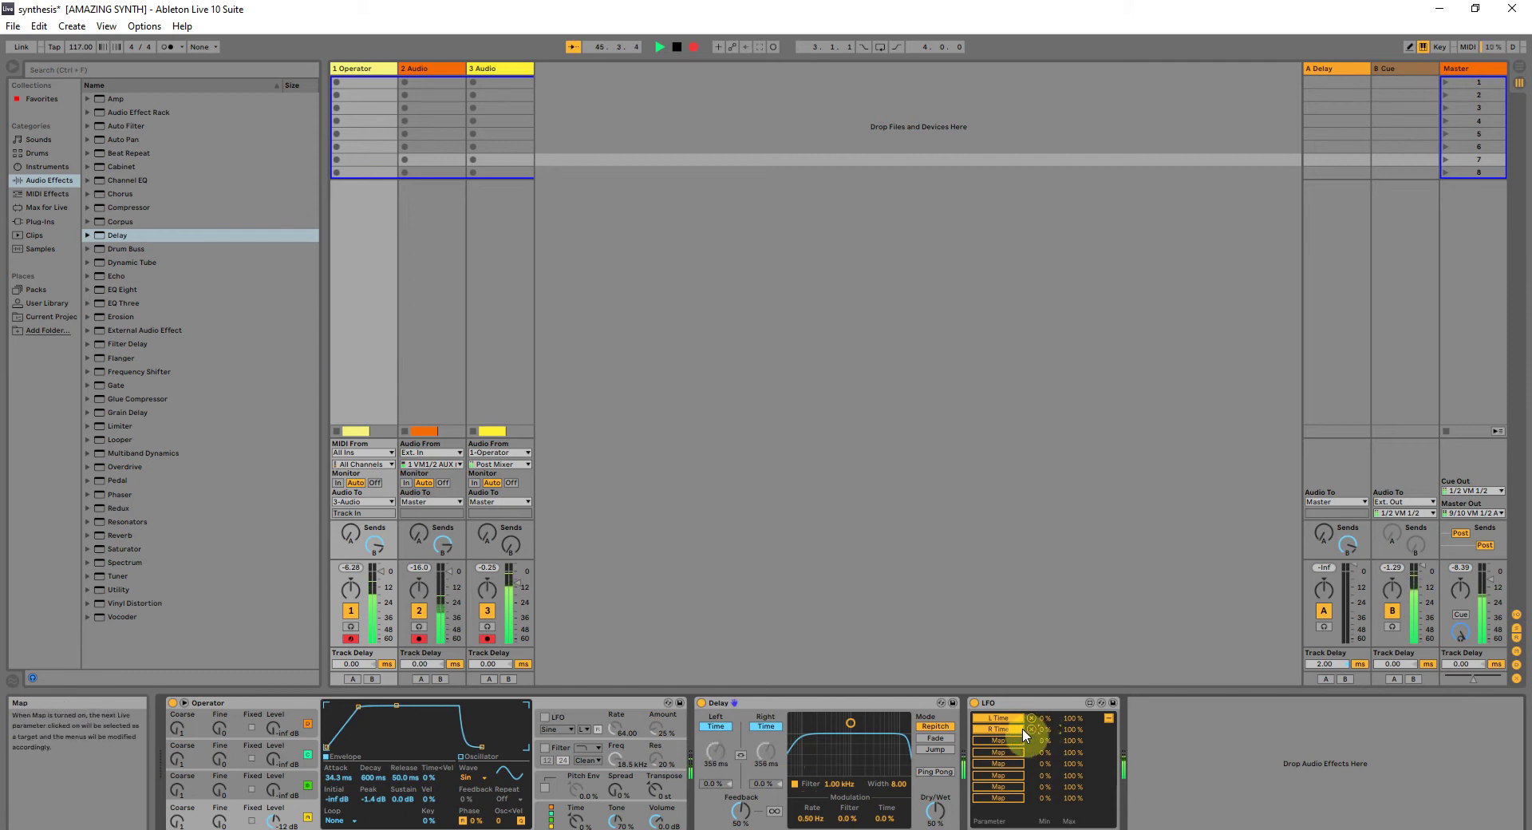
pyautogui.write('100')
pyautogui.press('Return')
pyautogui.click(1073, 729)
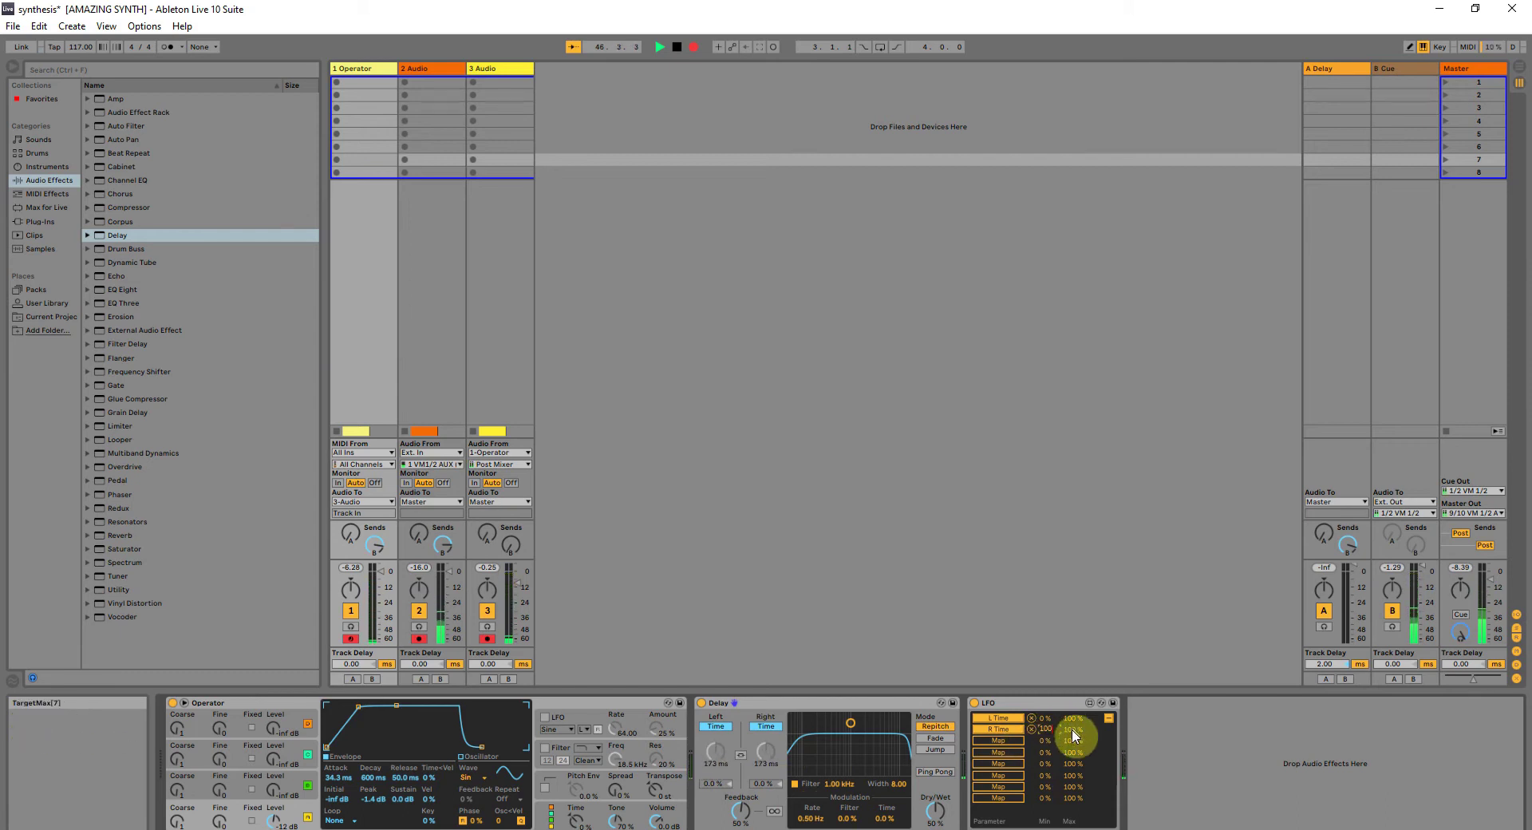
pyautogui.moveTo(1073, 732); pyautogui.dragTo(1029, 764)
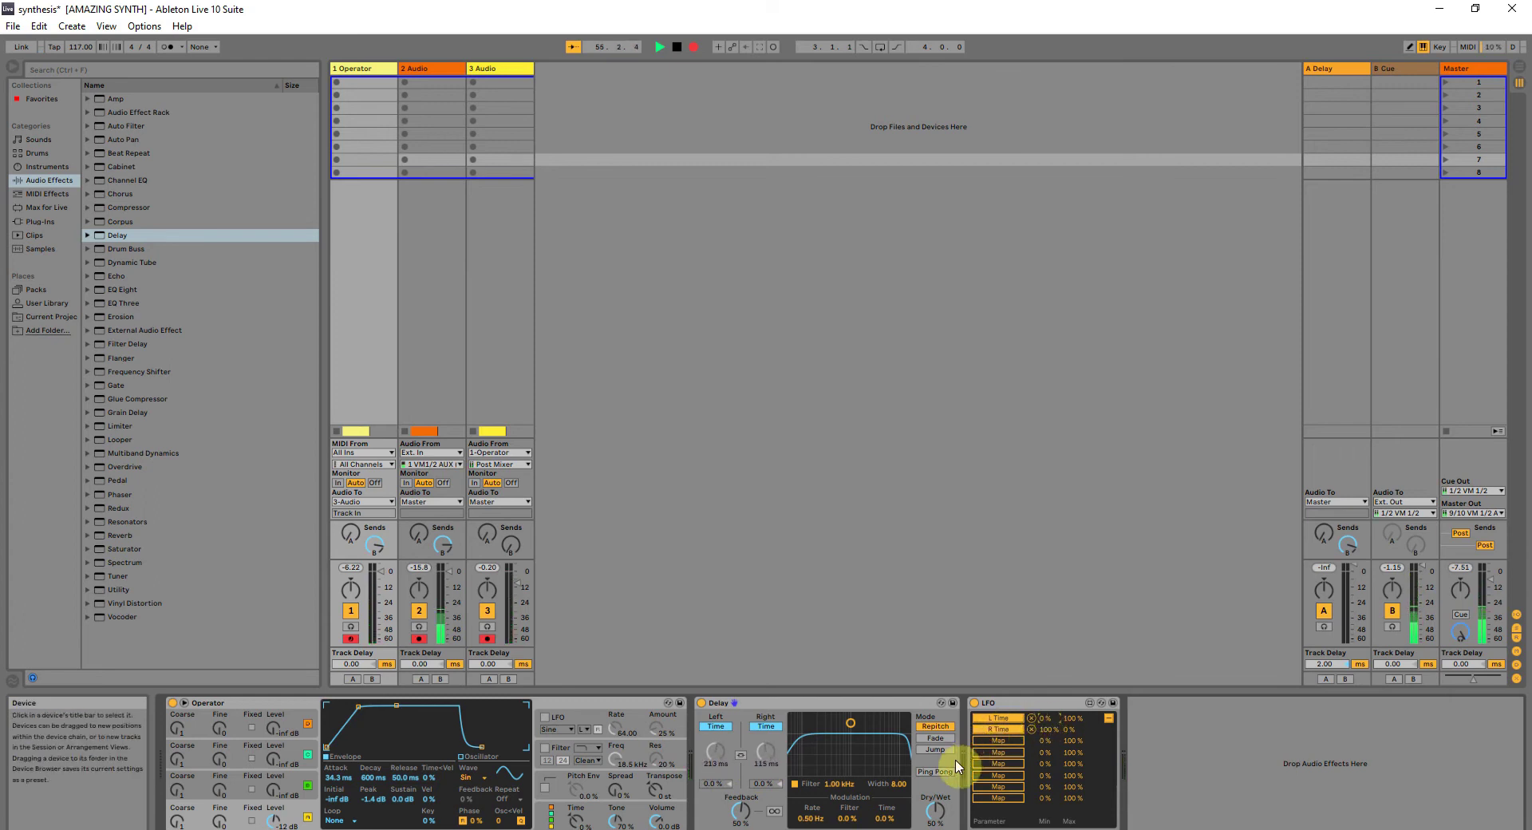
# Narrow the LFO mapping ranges to 18%–23% for L Time and 25%–20% for R Time.
pyautogui.write('18')
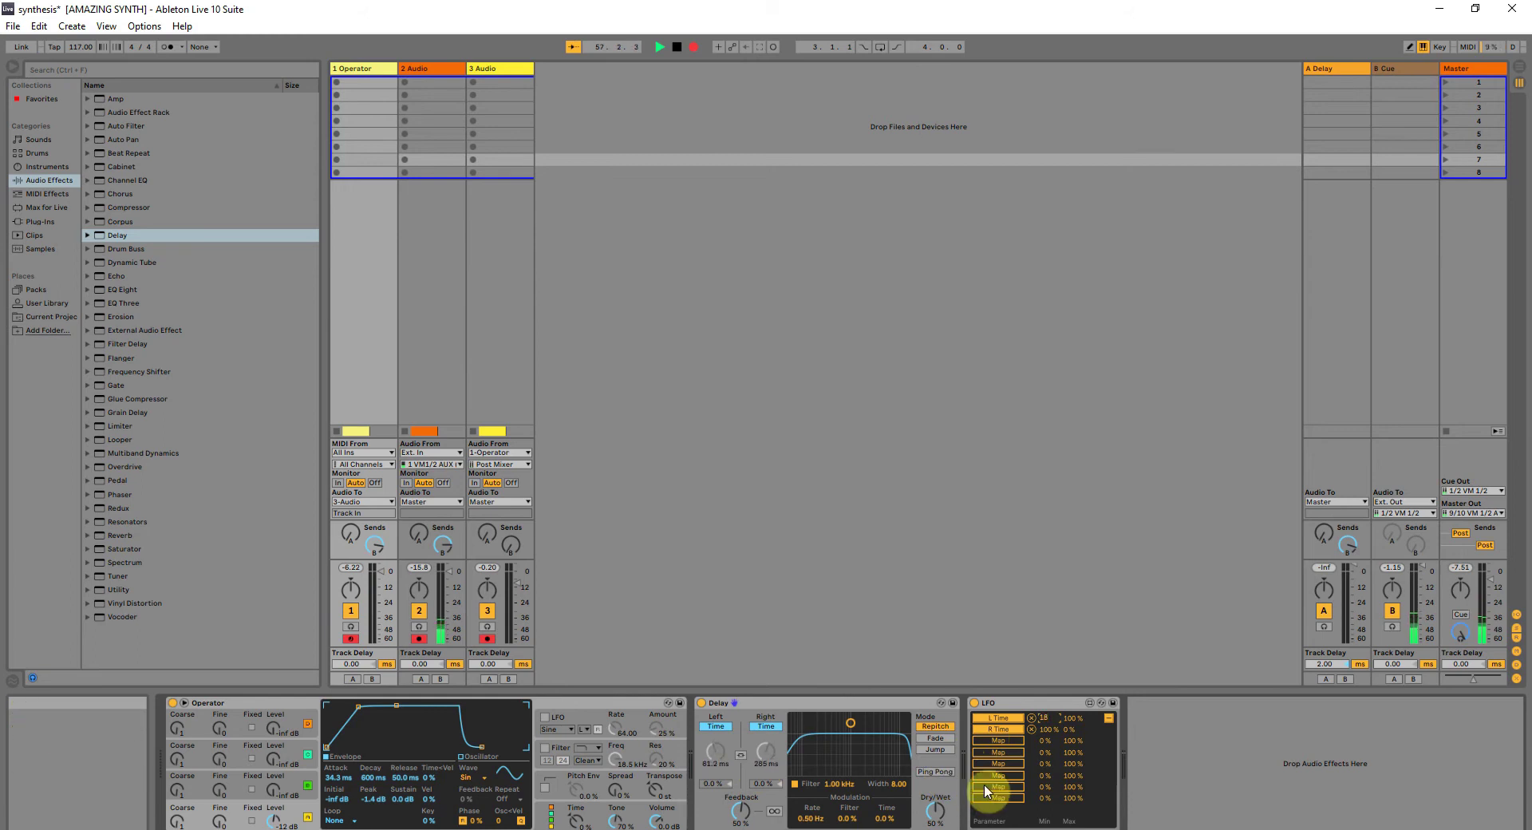
pyautogui.click(1071, 722)
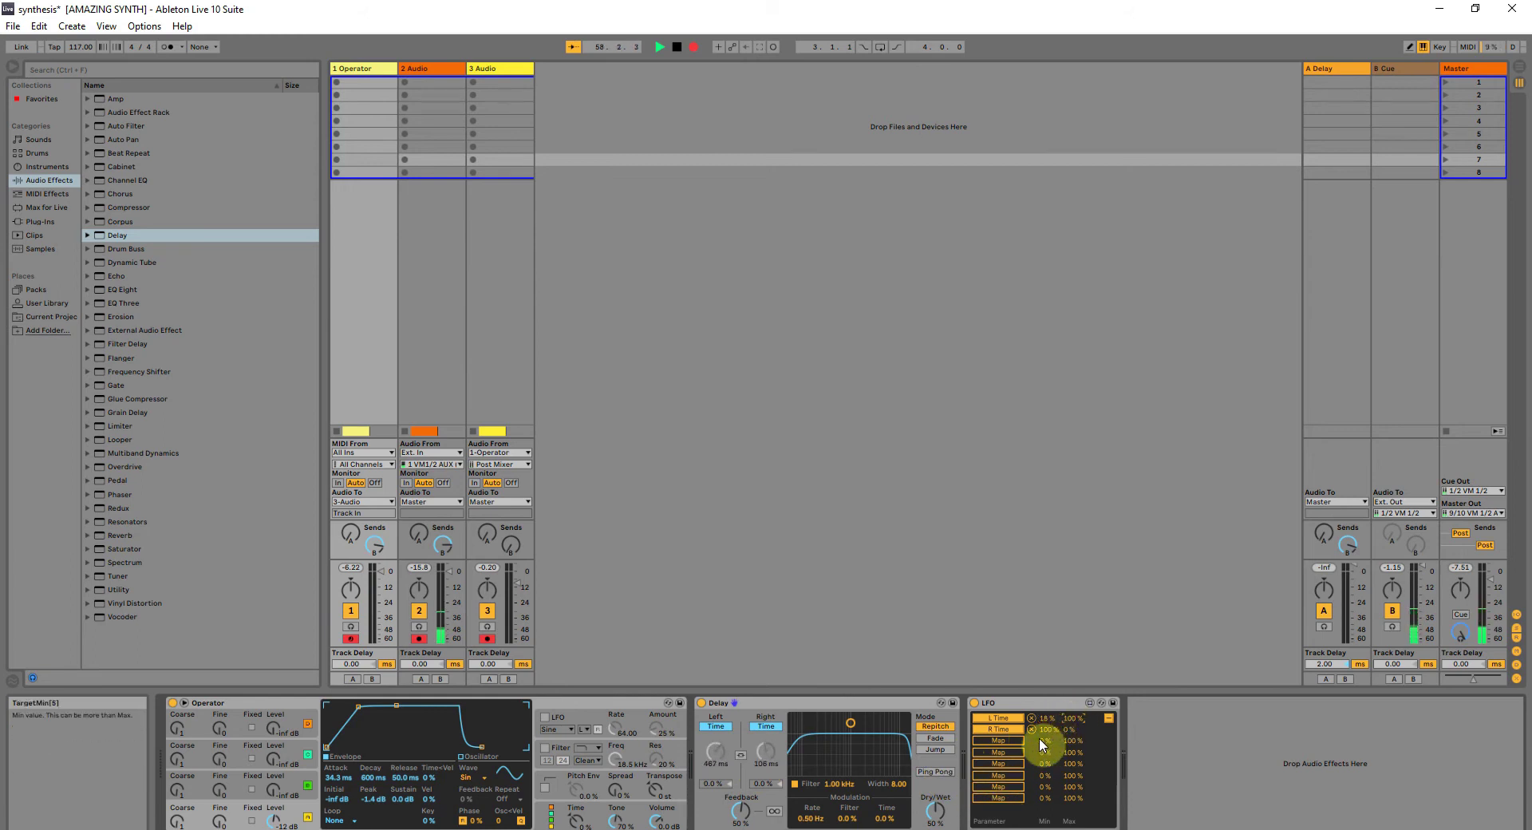
pyautogui.write('23')
pyautogui.press('Return')
pyautogui.write('25')
pyautogui.click(1067, 730)
pyautogui.write('20')
pyautogui.press('Return')
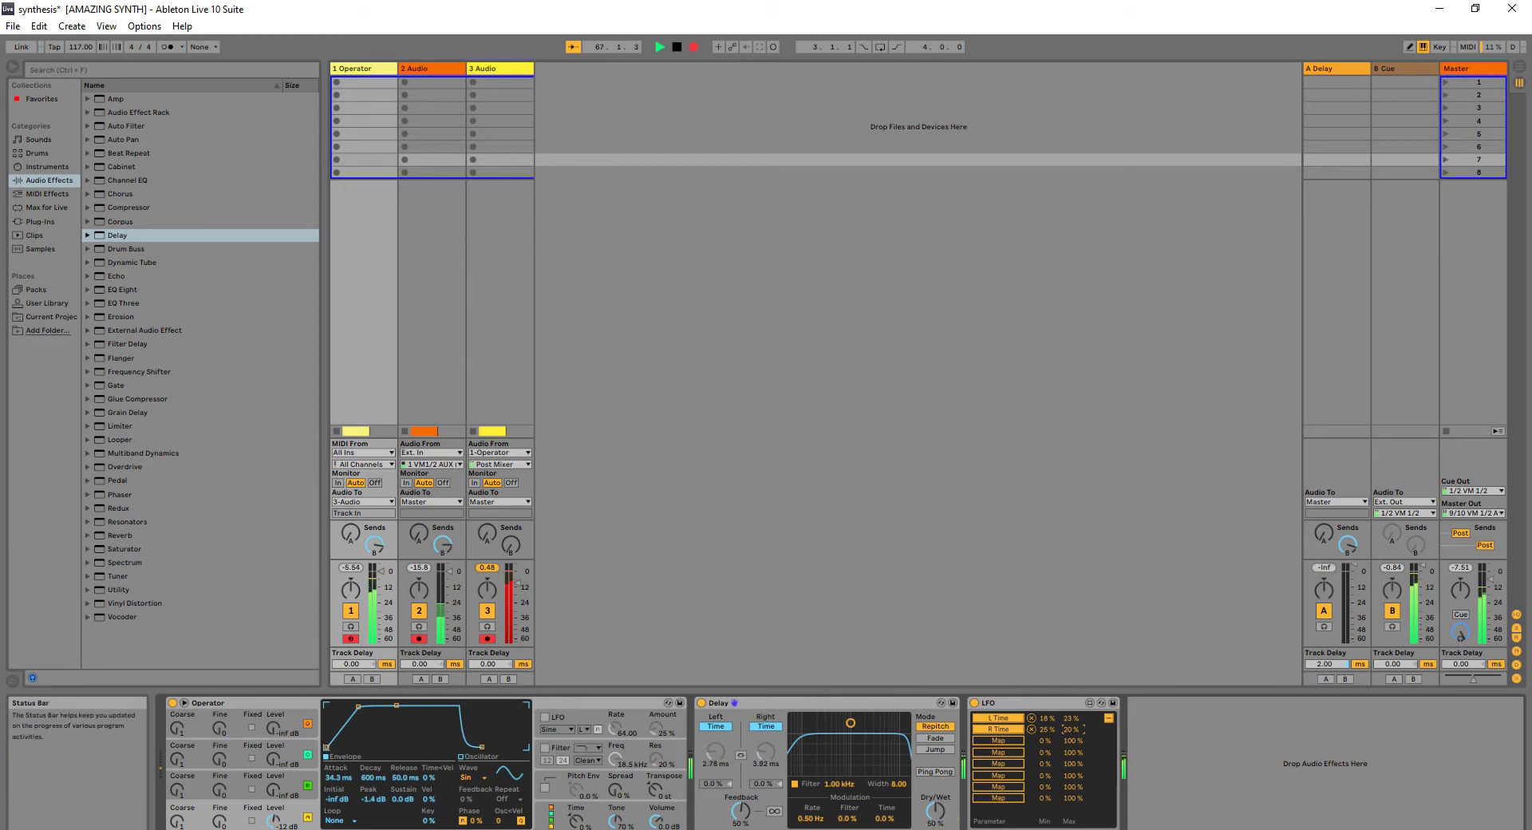
# Set the Delay's Dry/Wet to 100% and Feedback to 95%, and lower the Operator track's volume.
pyautogui.moveTo(938, 820); pyautogui.dragTo(936, 815)
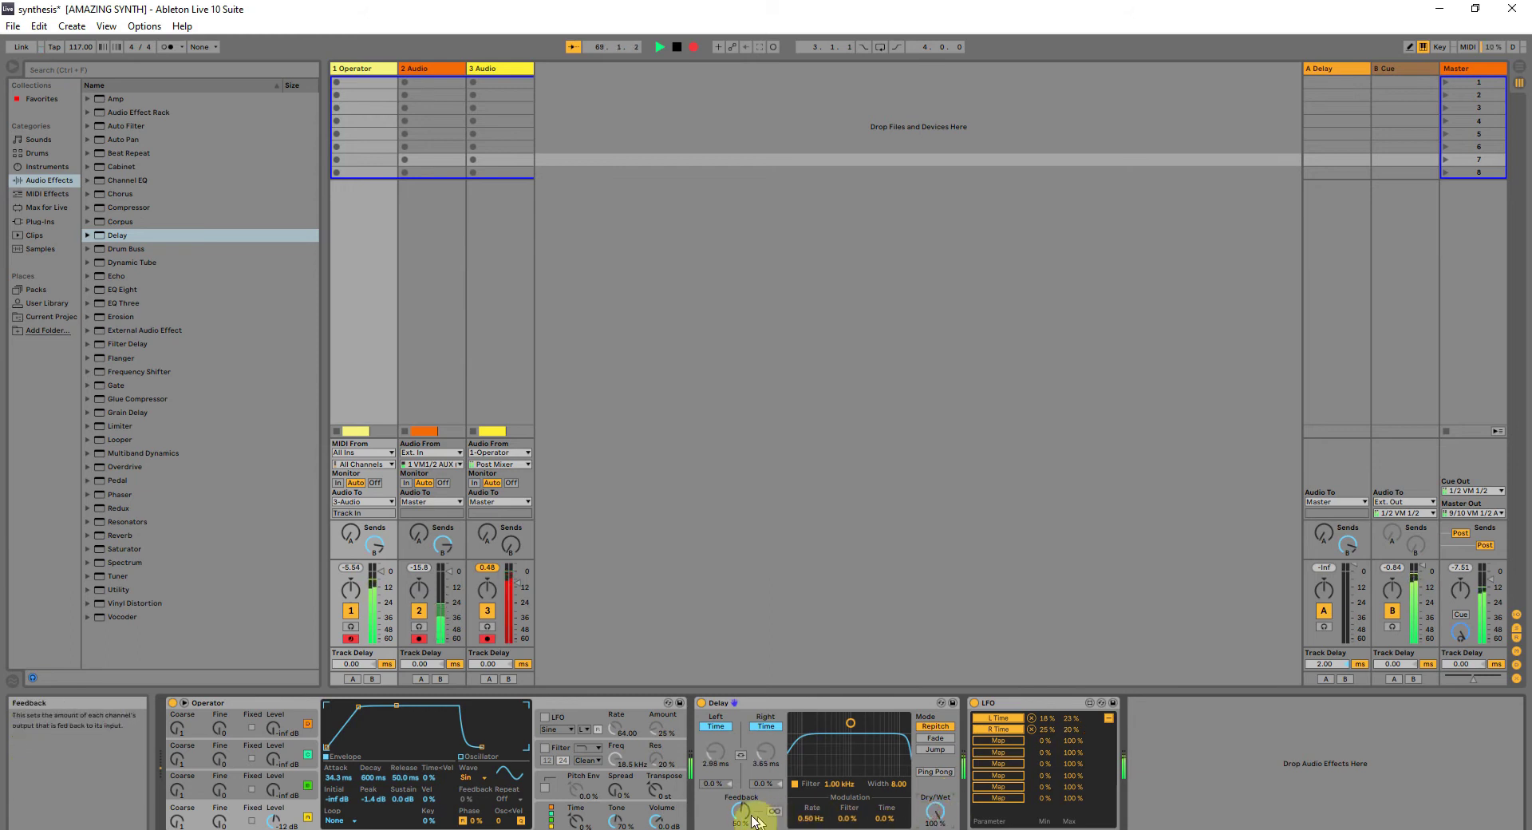
pyautogui.moveTo(749, 818); pyautogui.dragTo(748, 782)
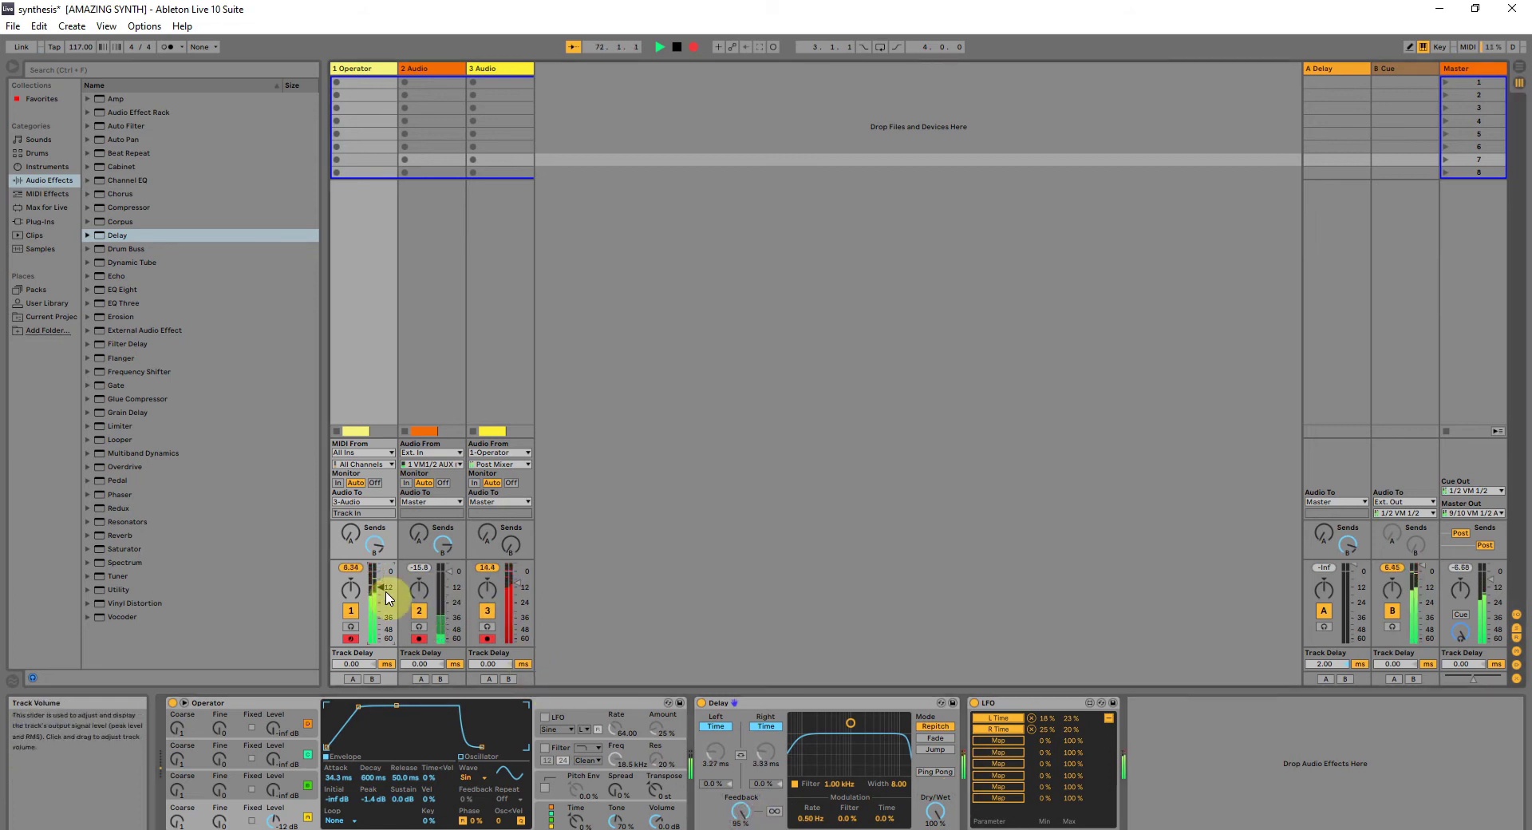
pyautogui.moveTo(386, 598); pyautogui.dragTo(386, 607)
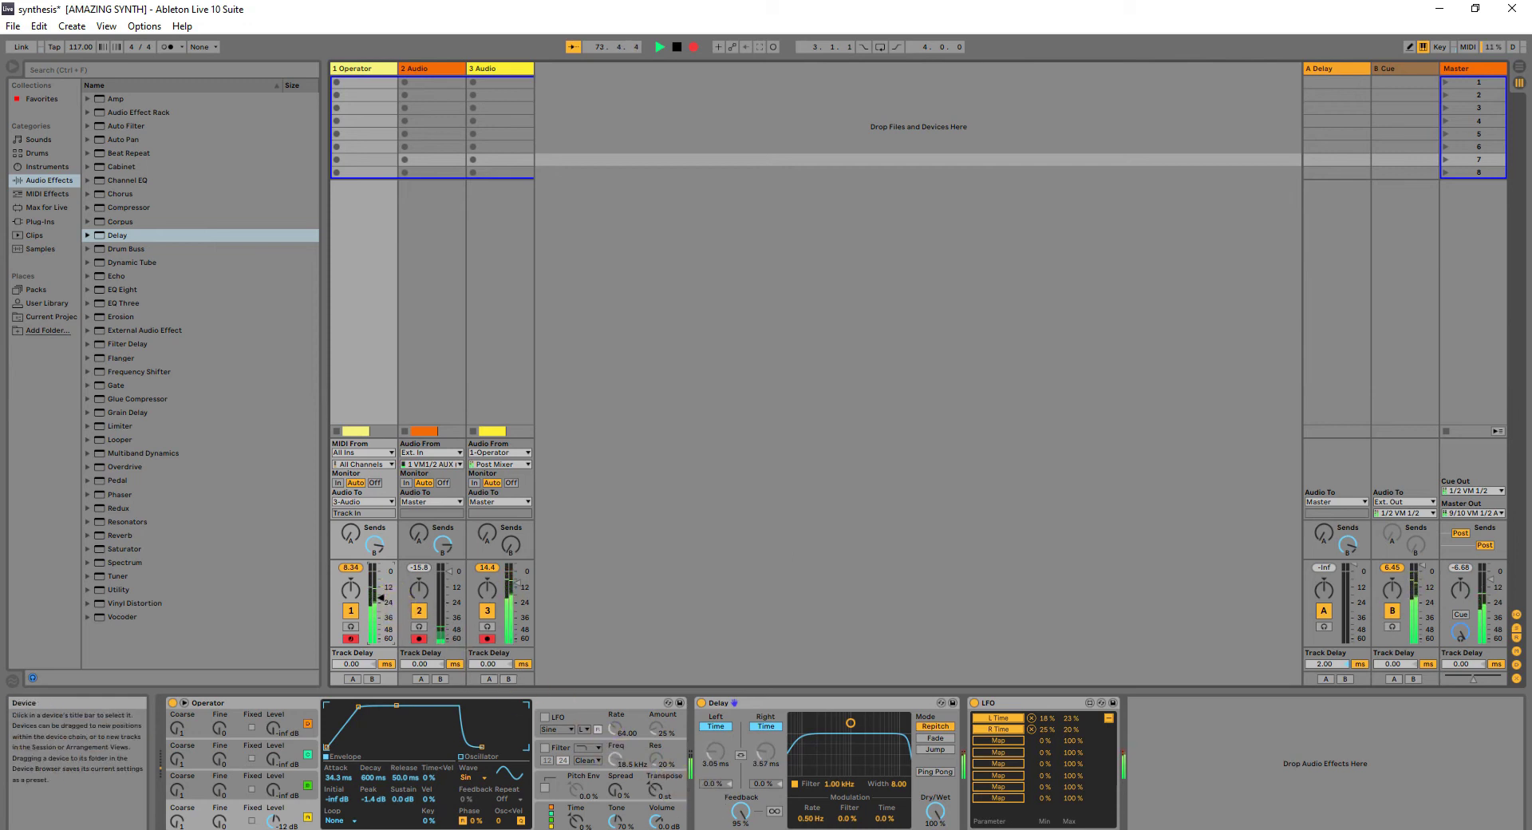
# Reduce the Delay's Dry/Wet to 43% and return its Feedback to the default value.
pyautogui.moveTo(936, 812); pyautogui.dragTo(935, 824)
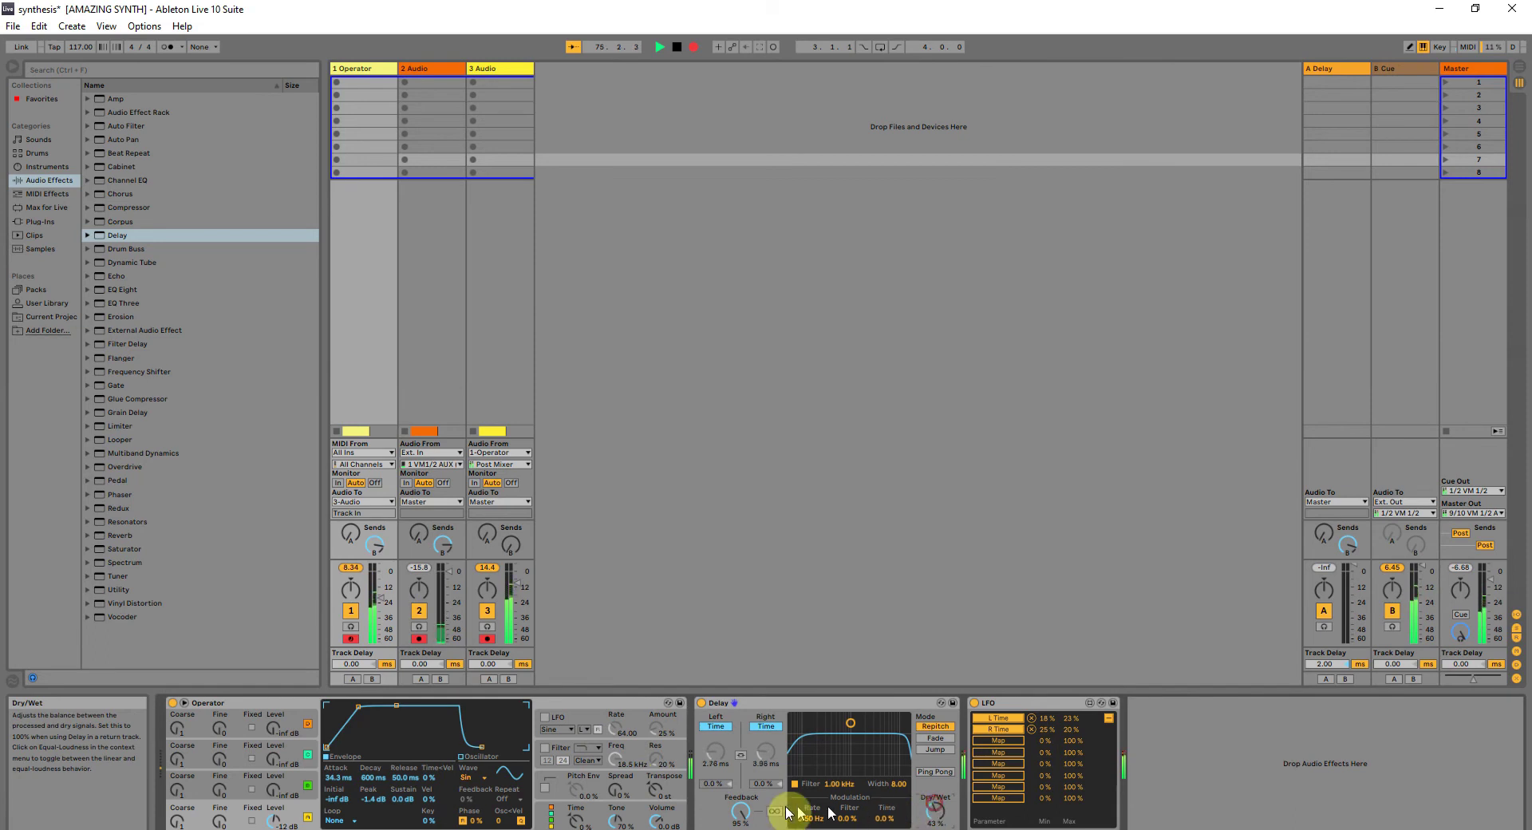
pyautogui.rightClick(735, 812)
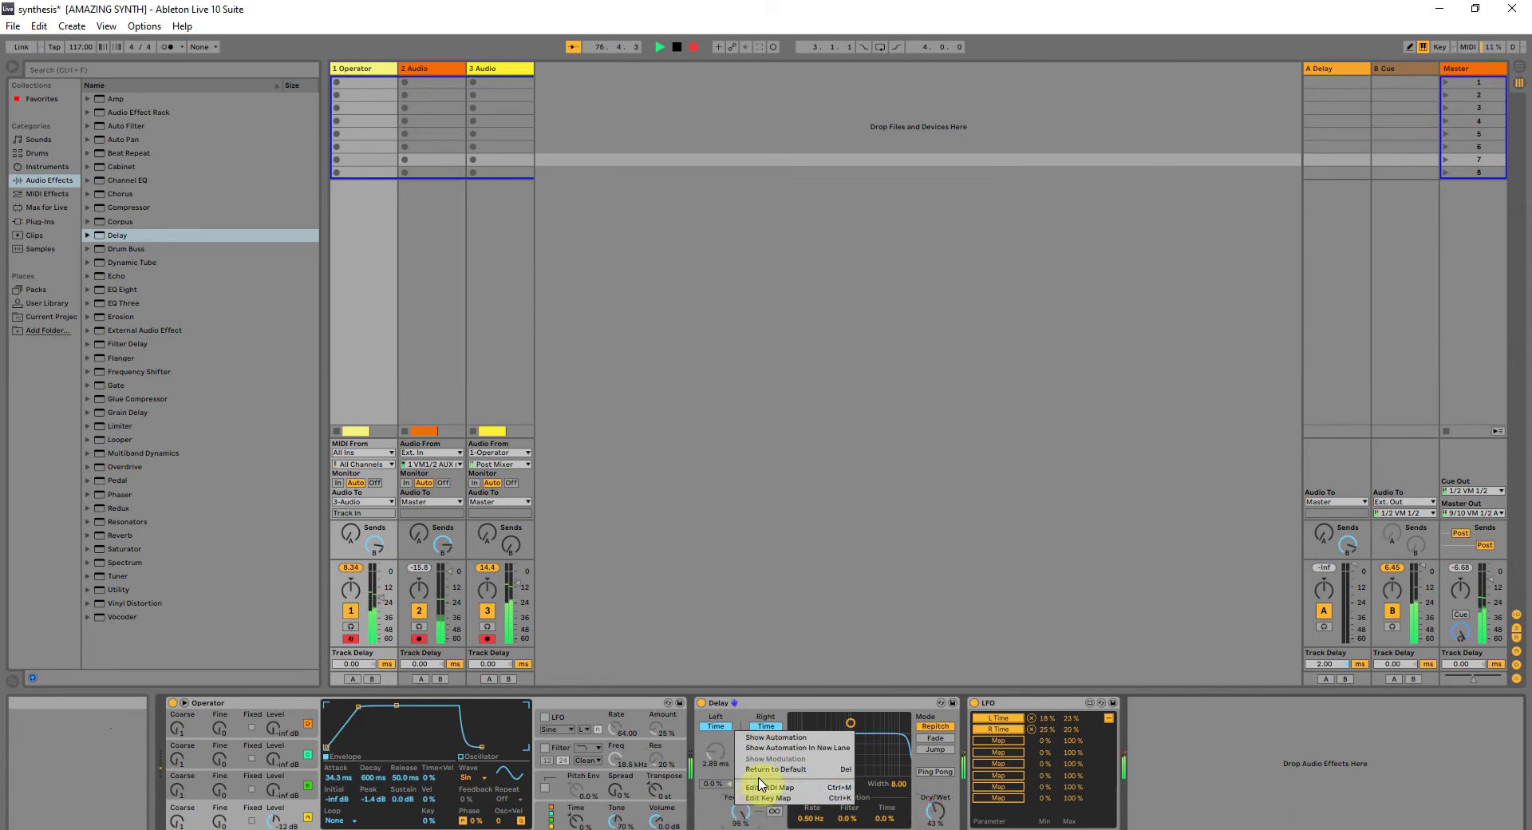
pyautogui.click(771, 760)
pyautogui.rightClick(740, 811)
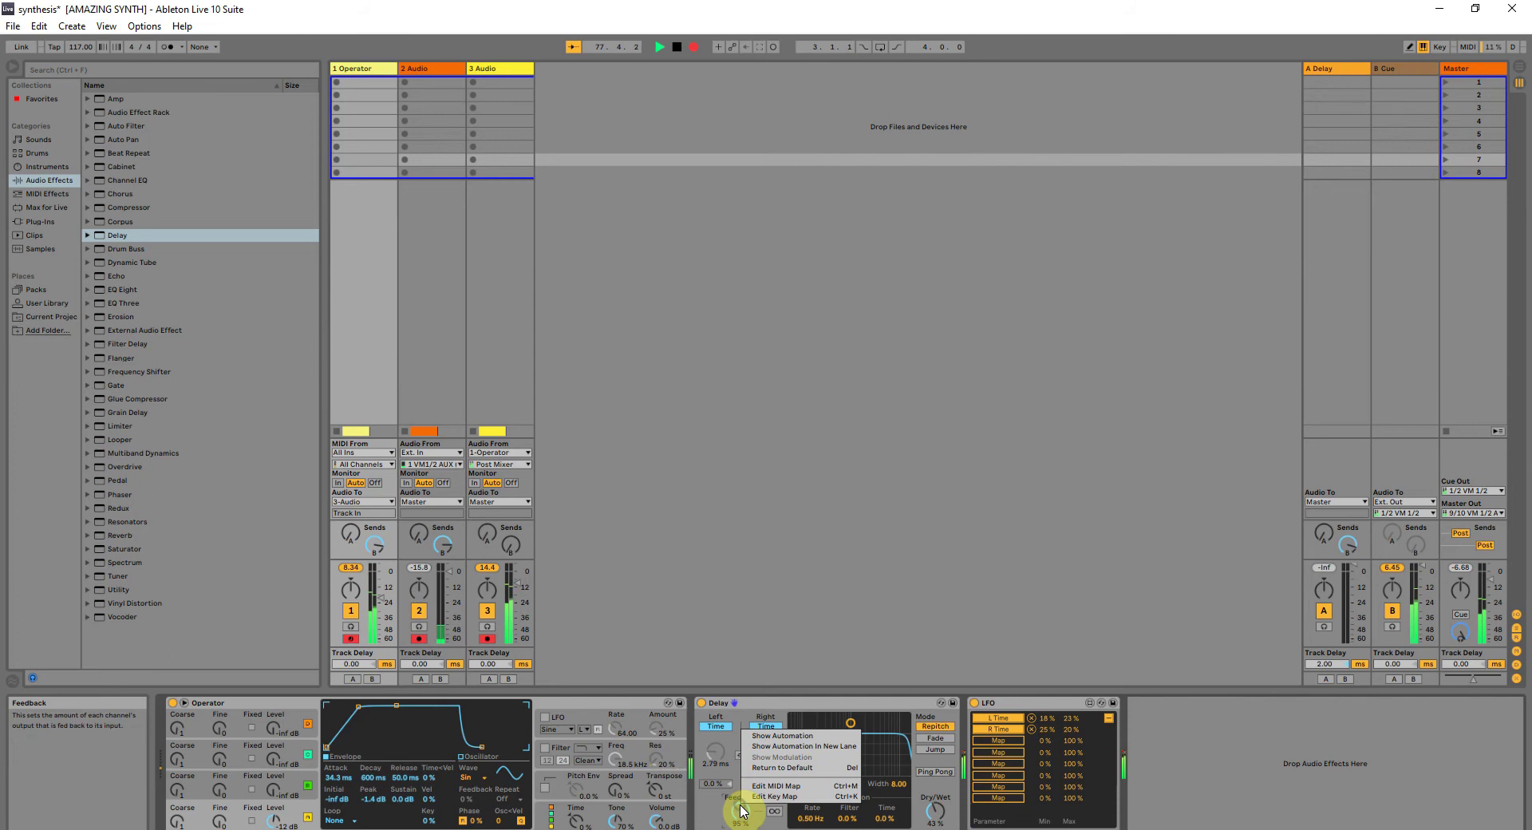
pyautogui.click(758, 769)
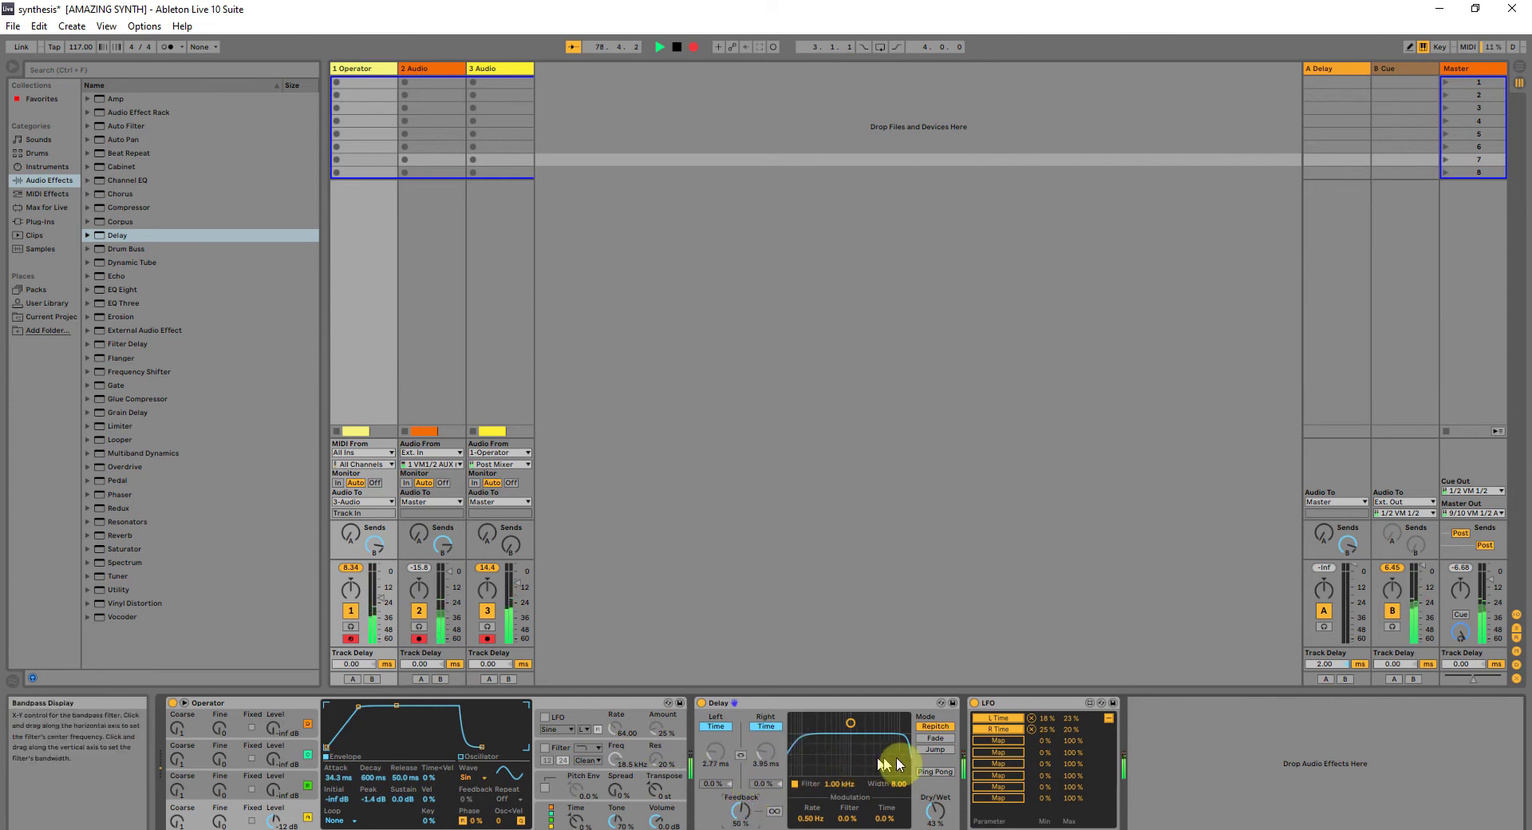
# Switch the Delay's transition mode to Jump and set the LFO's L Time minimum to 15% and R Time maximum to 16%.
pyautogui.click(930, 749)
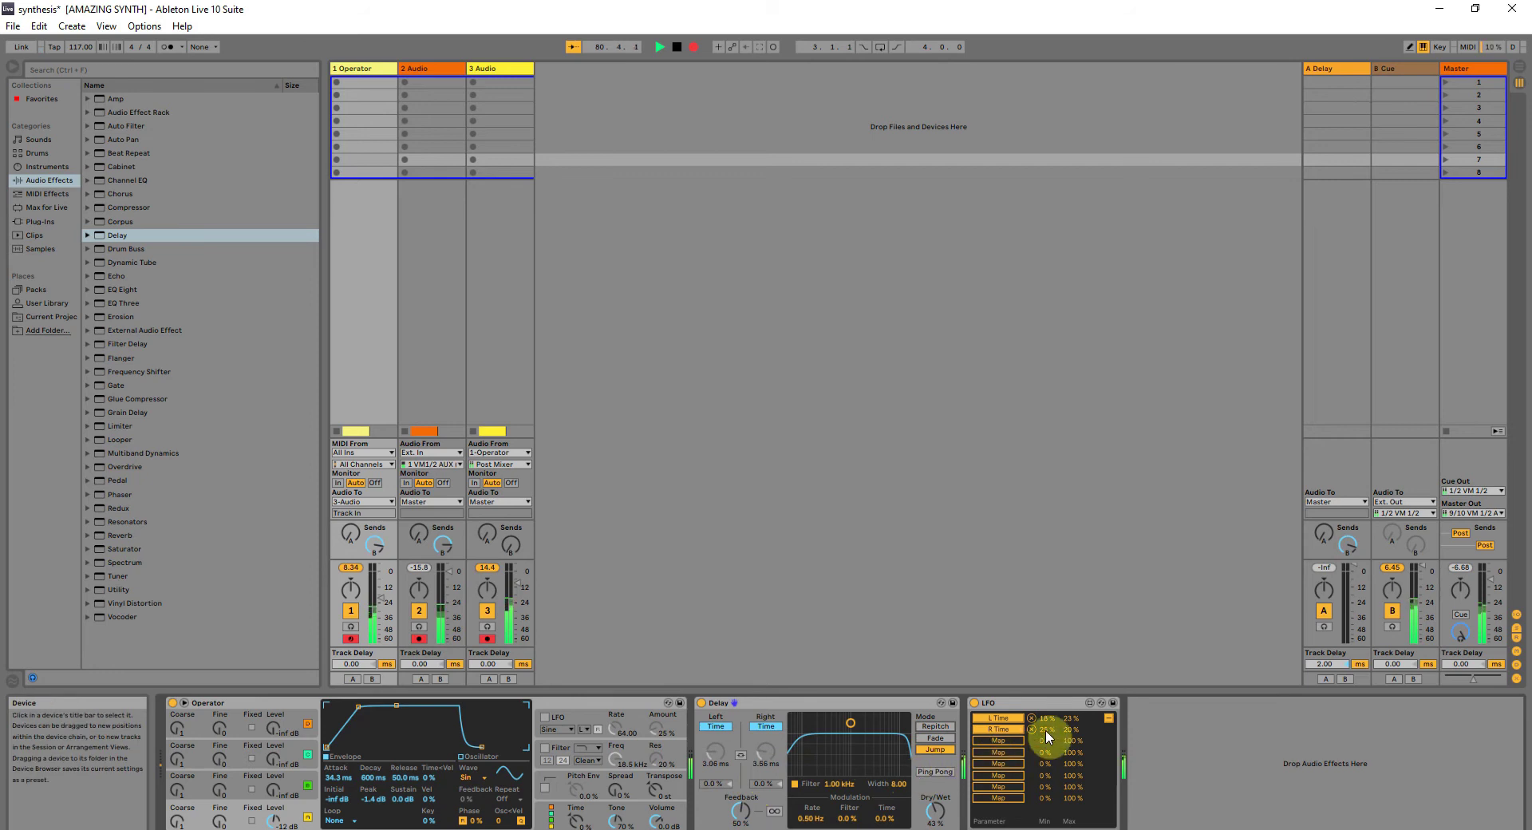
pyautogui.moveTo(1045, 719); pyautogui.dragTo(1045, 734)
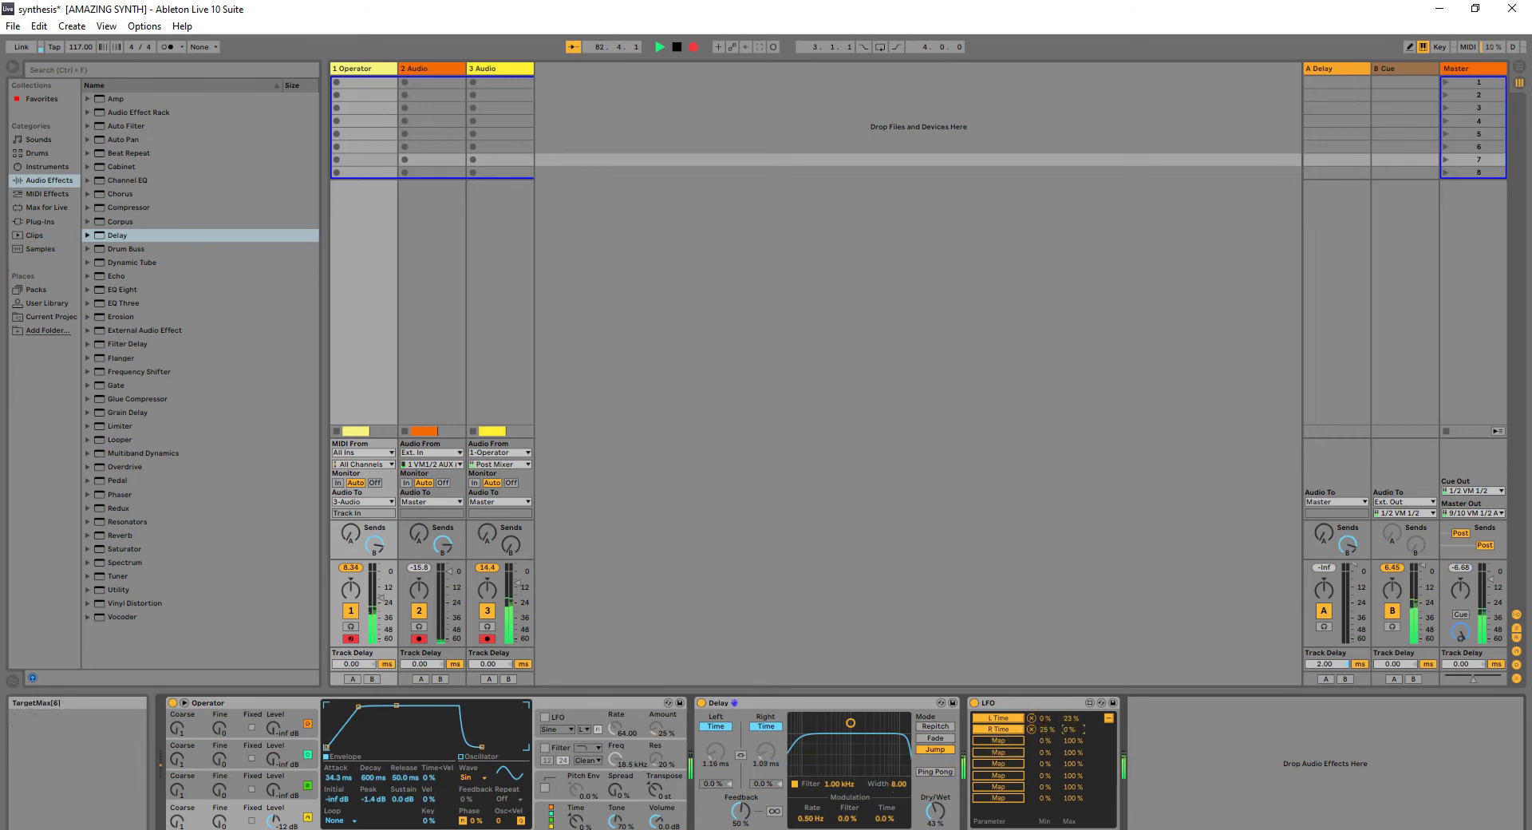
pyautogui.click(1045, 719)
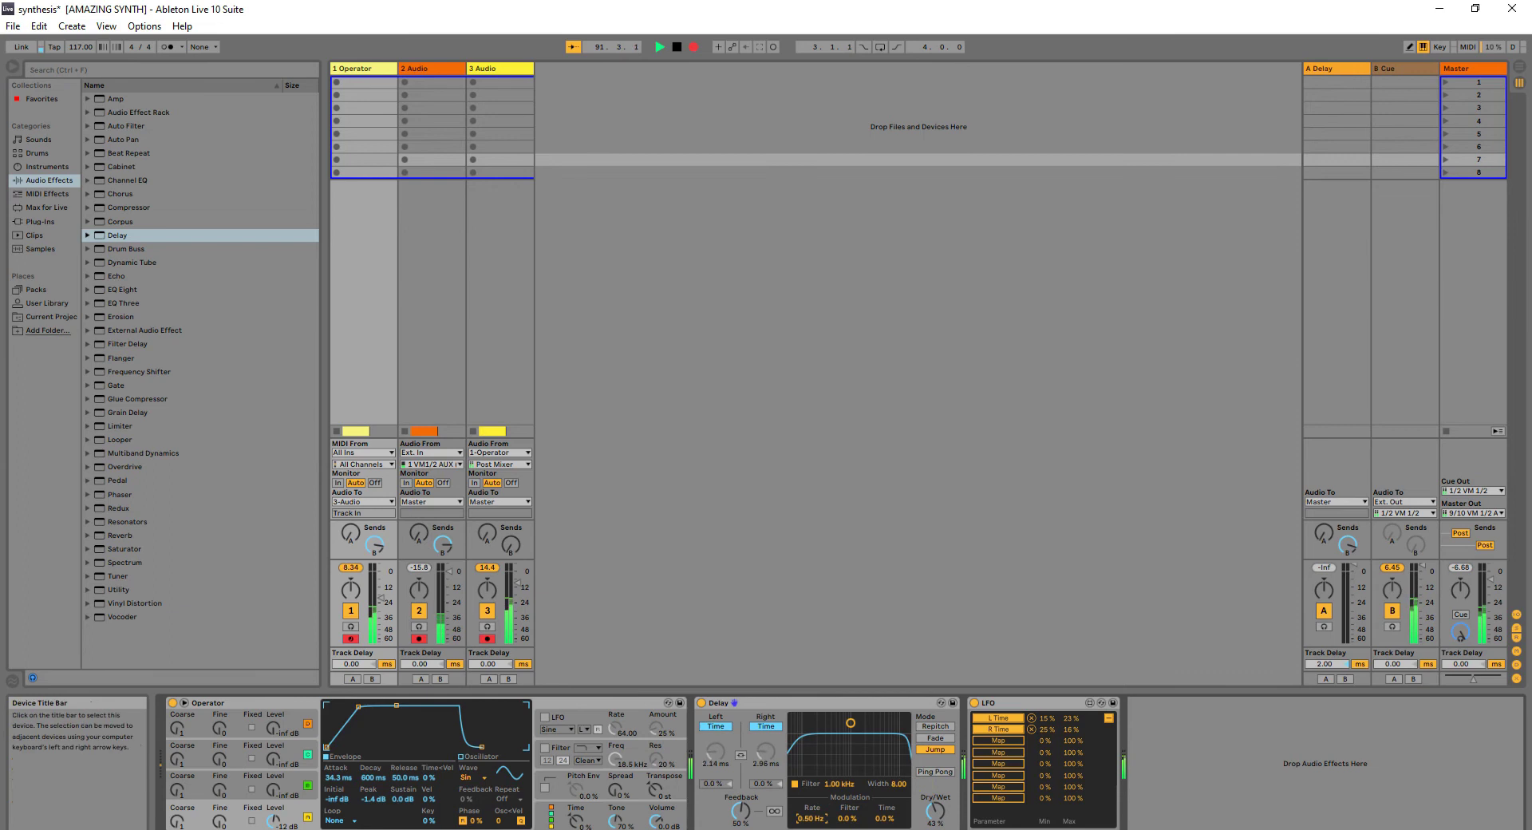
# Set the Delay's internal modulation to 69% on filter and 64% on time, with a rate of 10.3 Hz.
pyautogui.moveTo(848, 820); pyautogui.dragTo(885, 816)
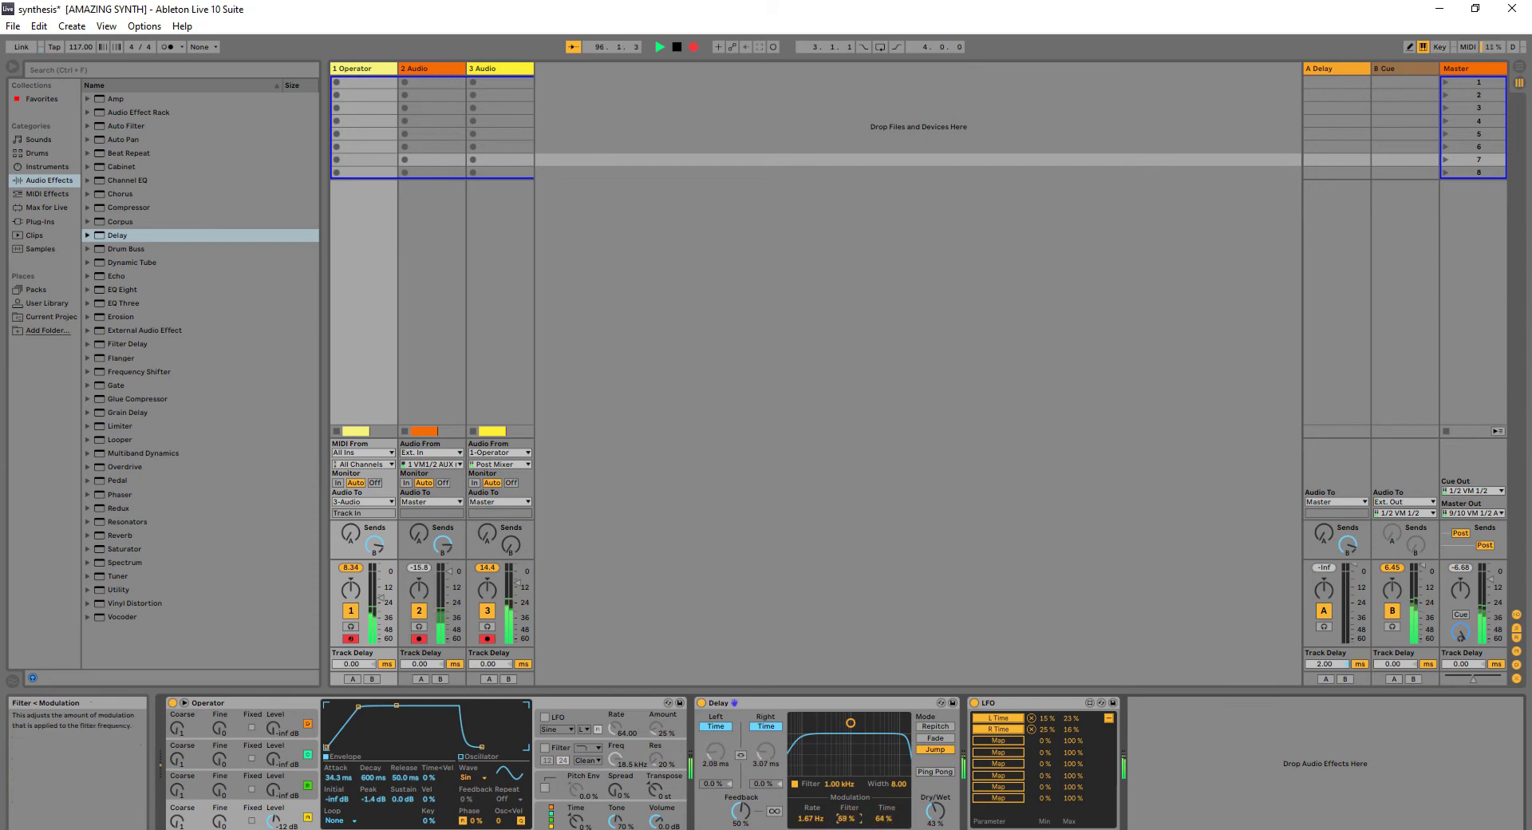
pyautogui.click(812, 818)
pyautogui.moveTo(816, 822); pyautogui.dragTo(816, 826)
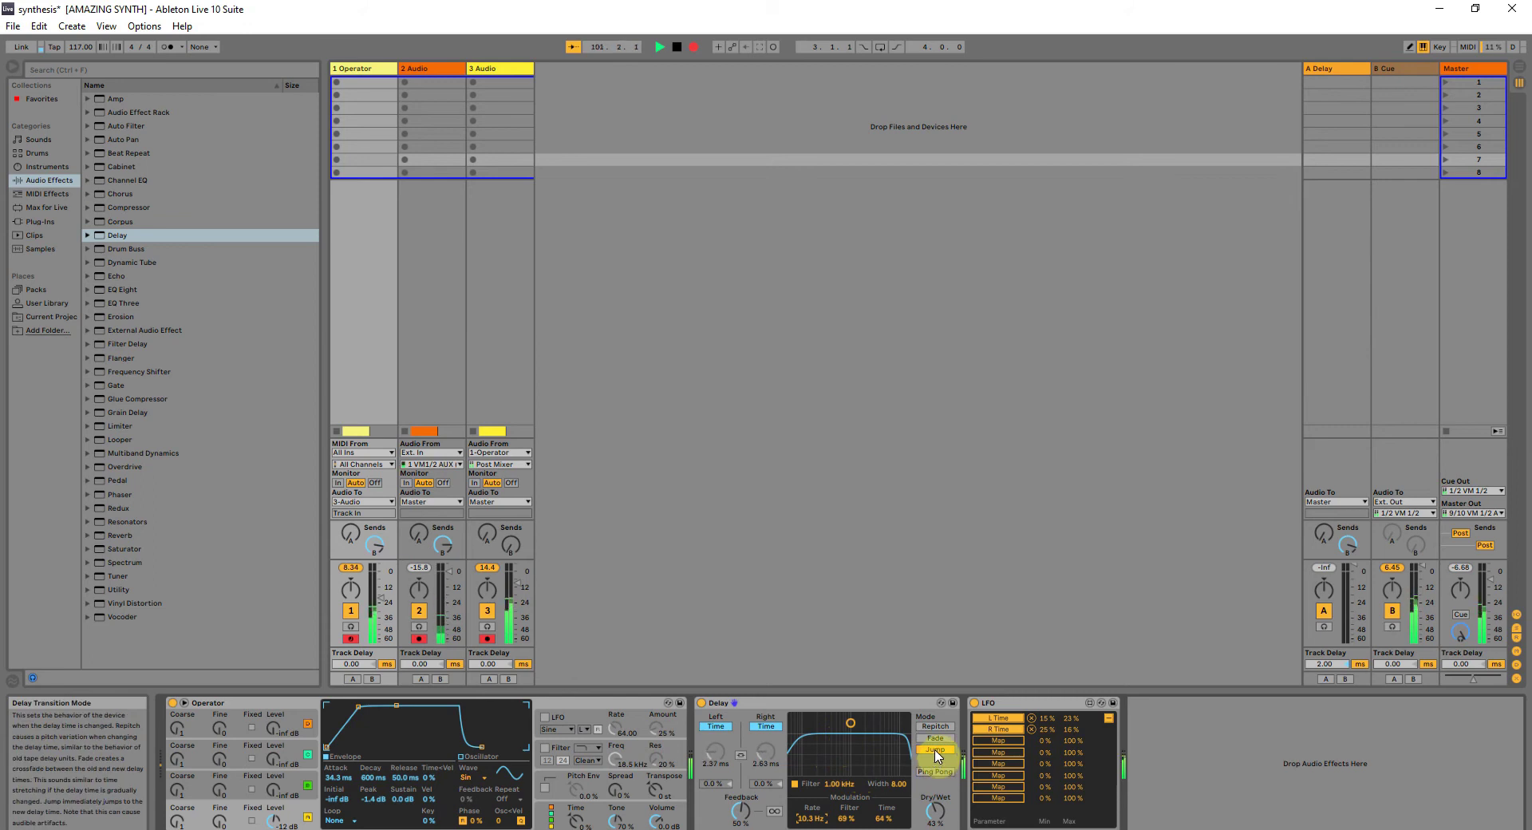
# Switch the Delay's transition mode to Repitch and unmap the LFO from both delay times.
pyautogui.click(835, 748)
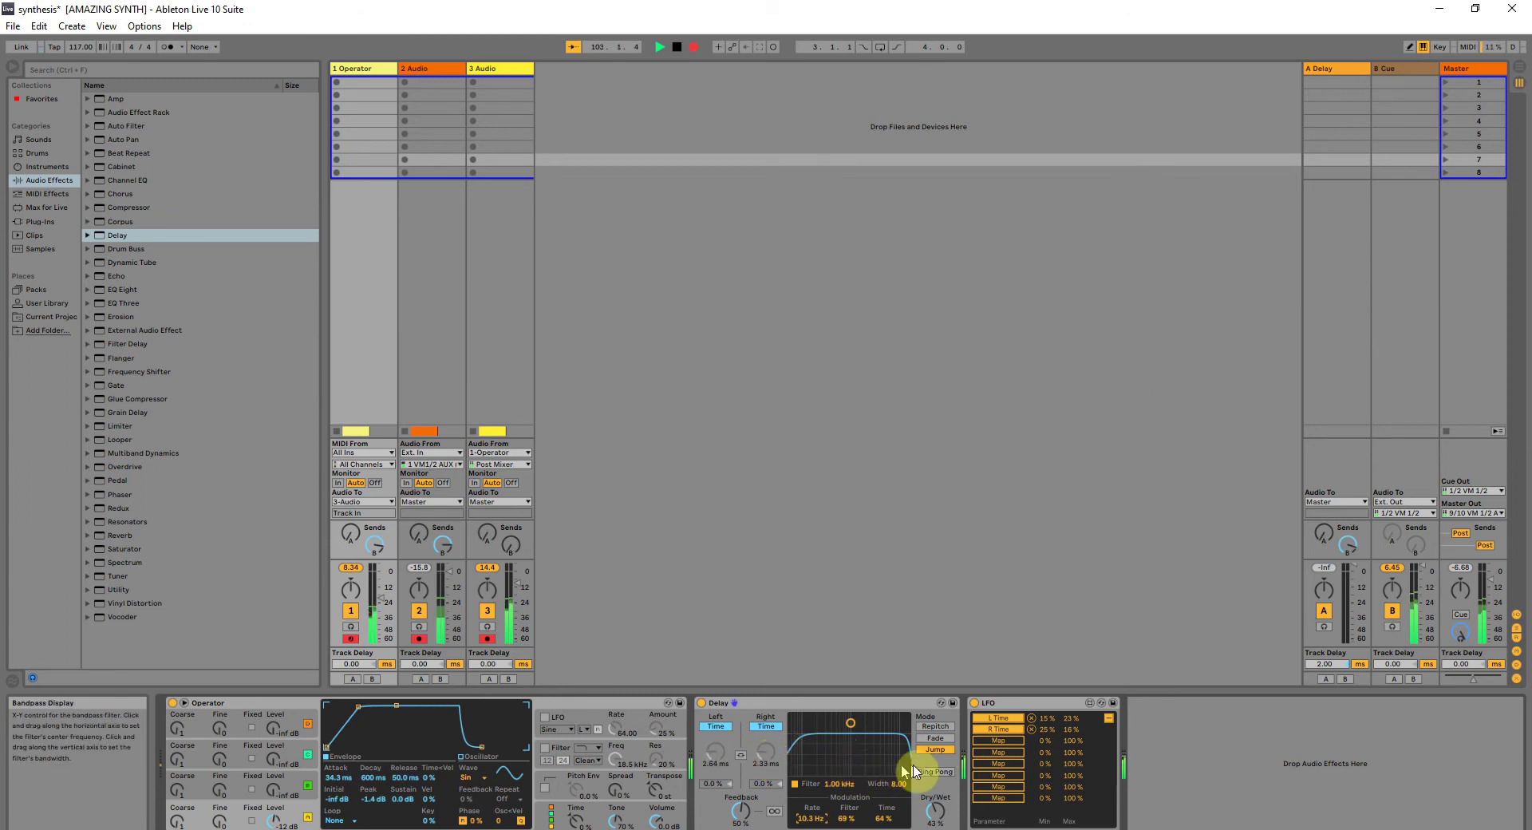
pyautogui.click(933, 727)
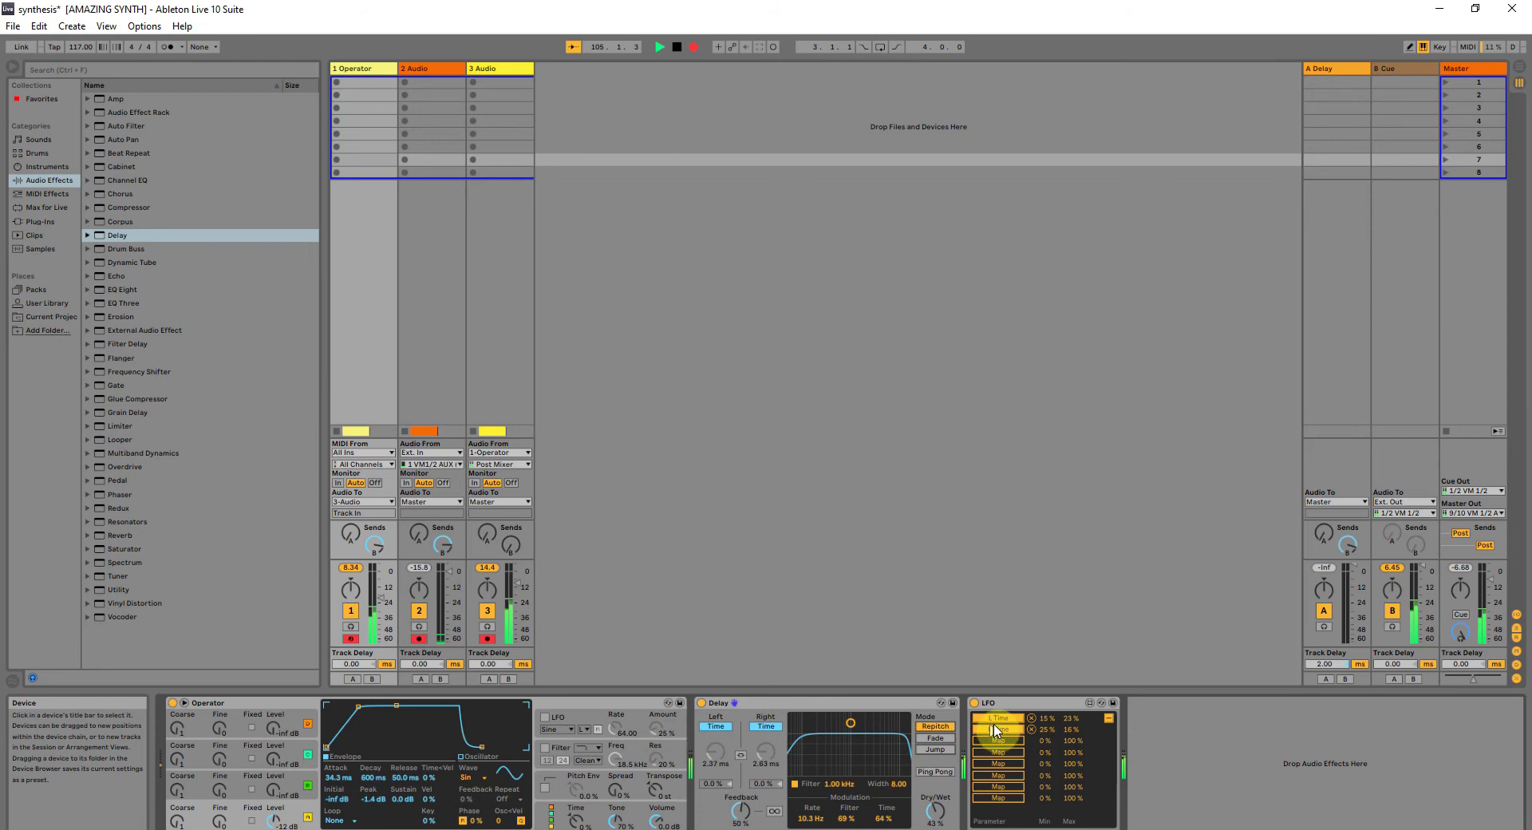
pyautogui.click(1033, 728)
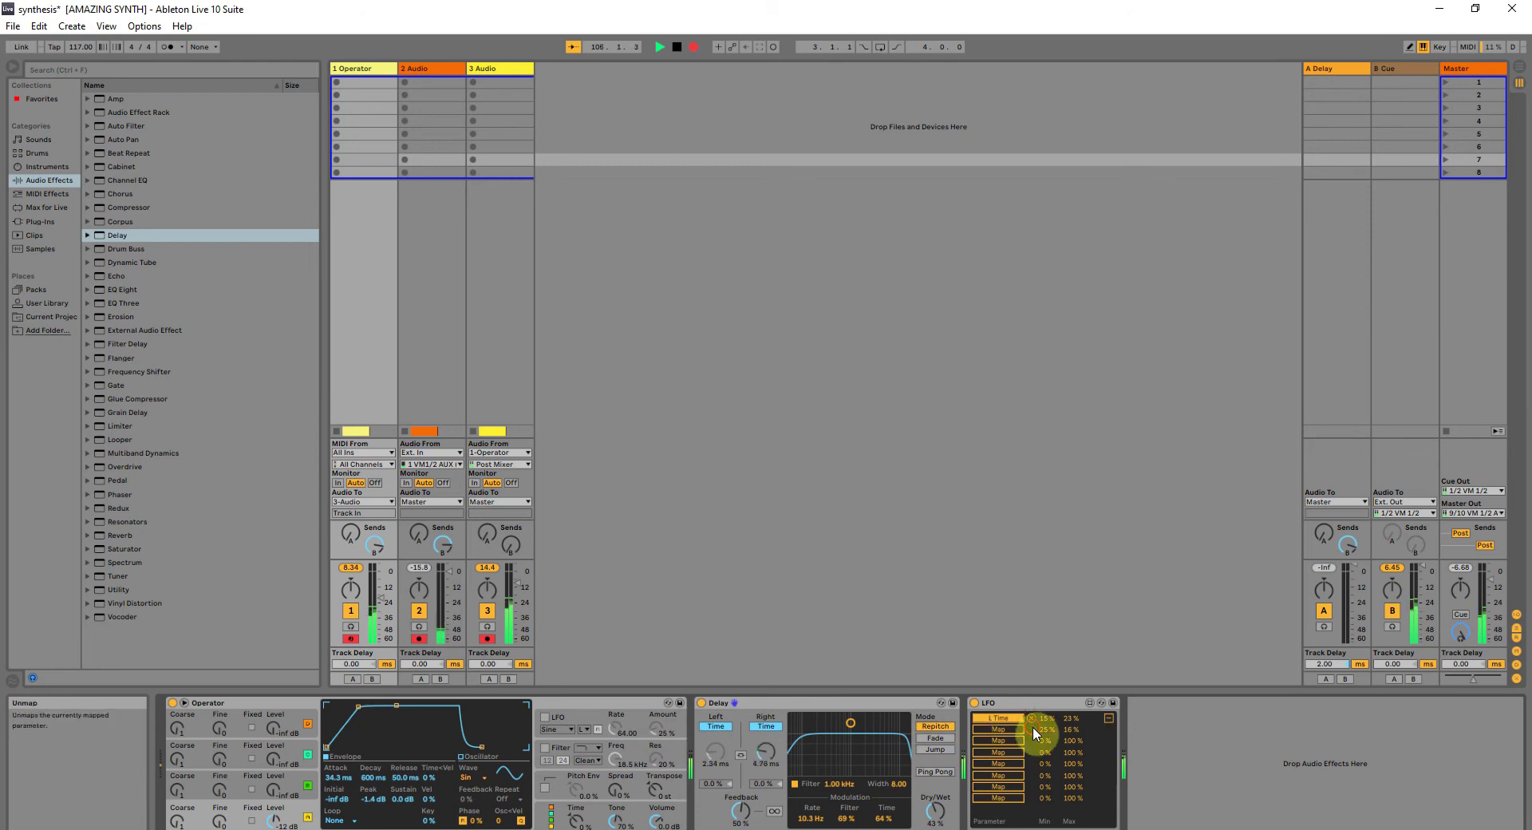
pyautogui.click(1032, 717)
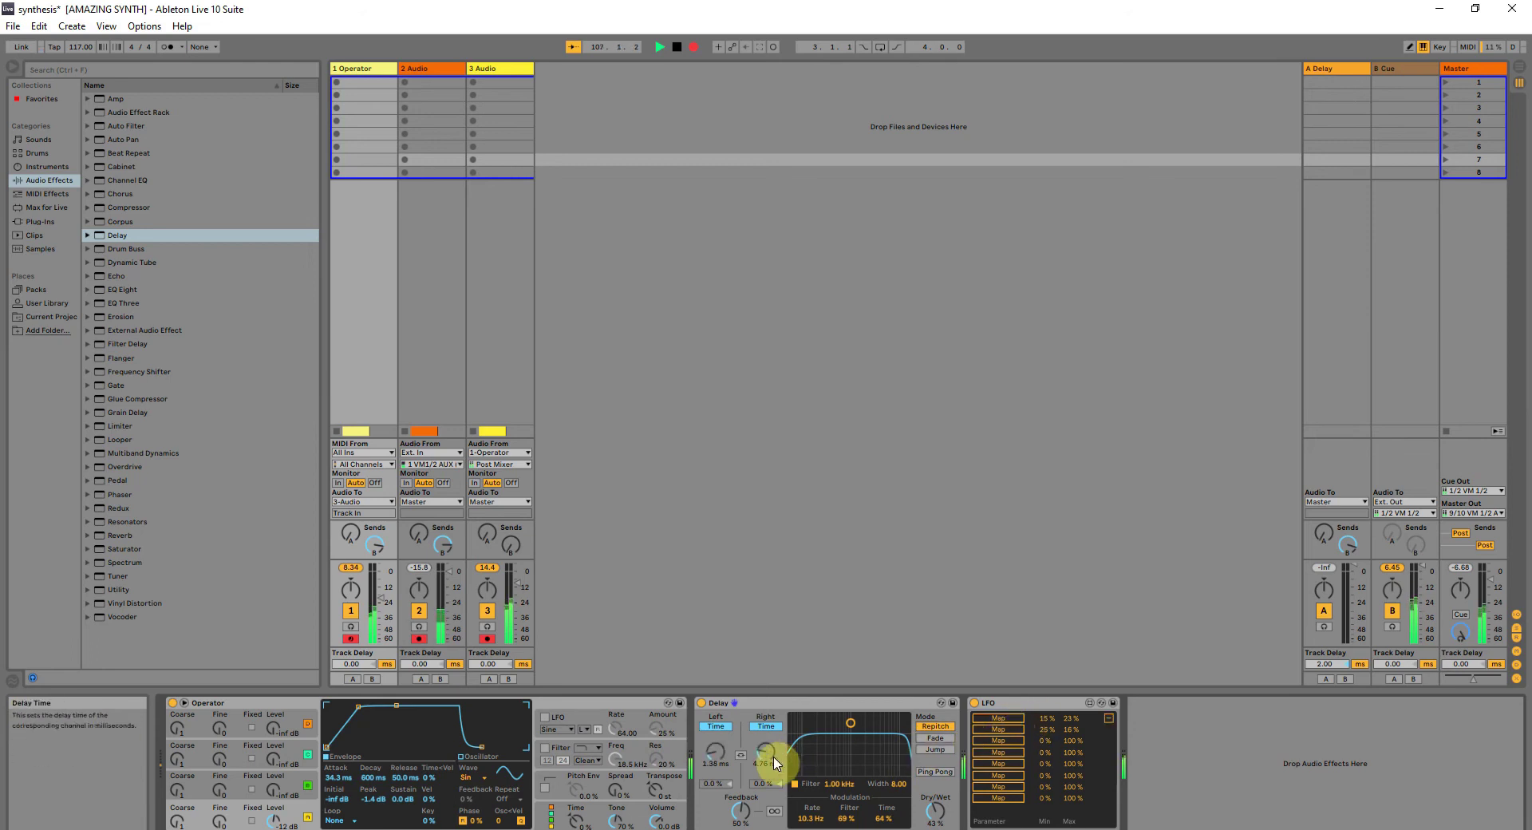
# Link the Delay's left and right channels and raise its Feedback to 95%.
pyautogui.click(743, 755)
pyautogui.moveTo(741, 811); pyautogui.dragTo(742, 798)
# Freeze the Delay, sweep the linked delay time to about 114 ms, and unfreeze it.
pyautogui.click(770, 812)
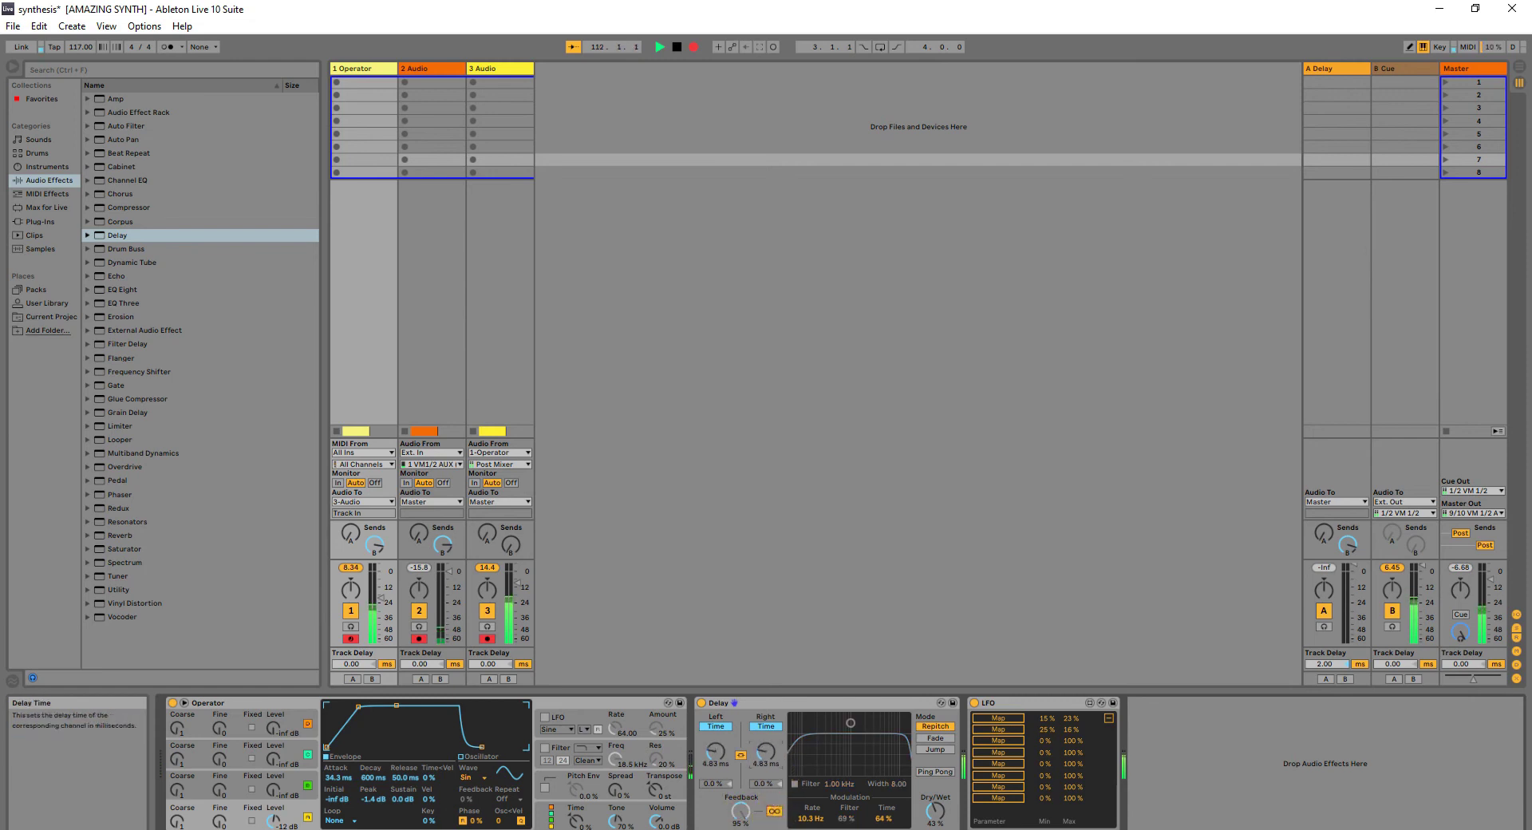
pyautogui.moveTo(765, 752)
pyautogui.mouseDown()
pyautogui.moveTo(766, 718)
pyautogui.moveTo(765, 739)
pyautogui.mouseUp()
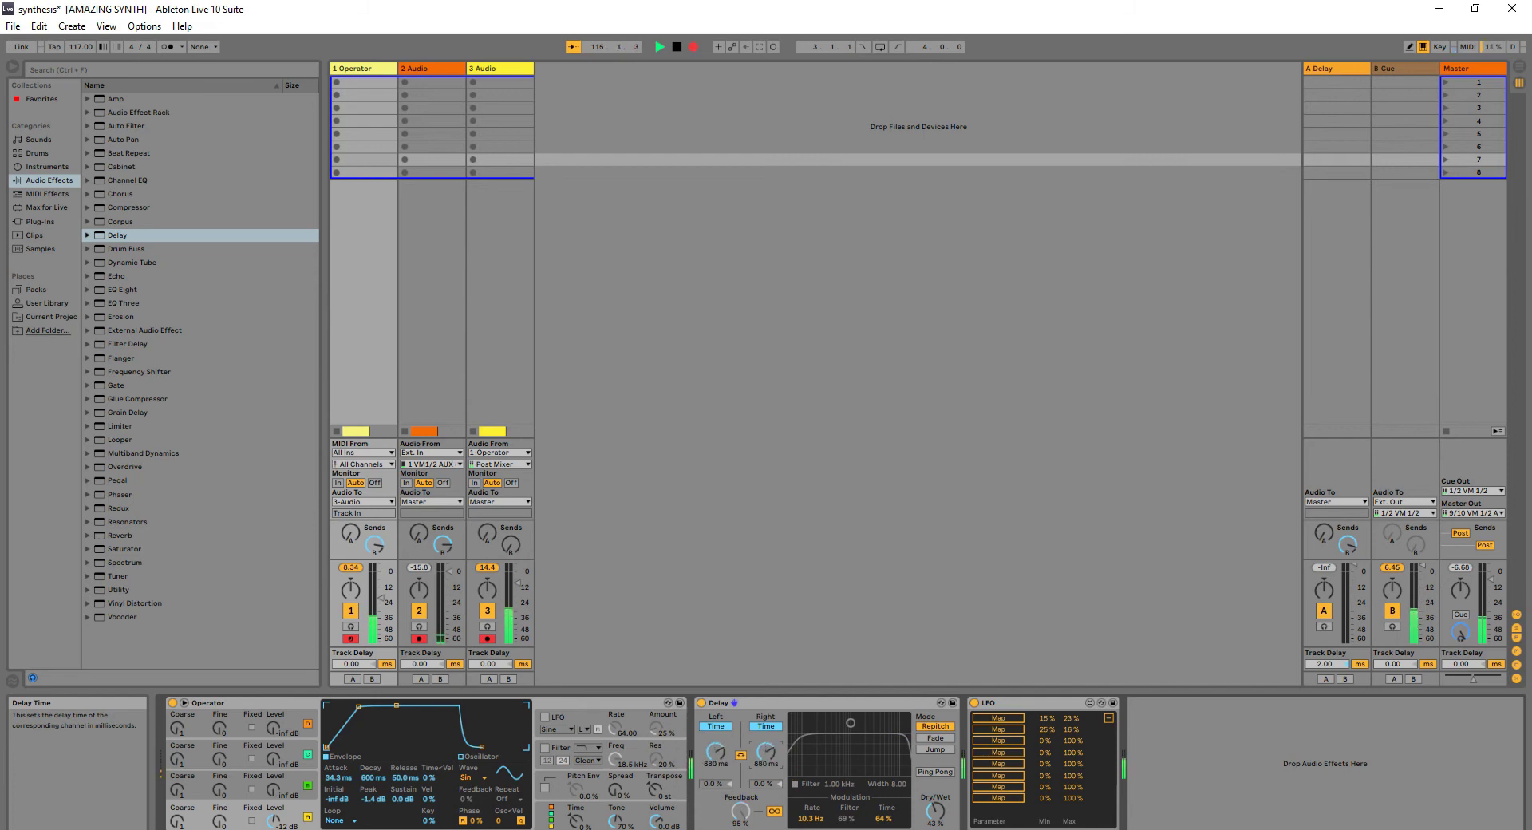
pyautogui.click(775, 811)
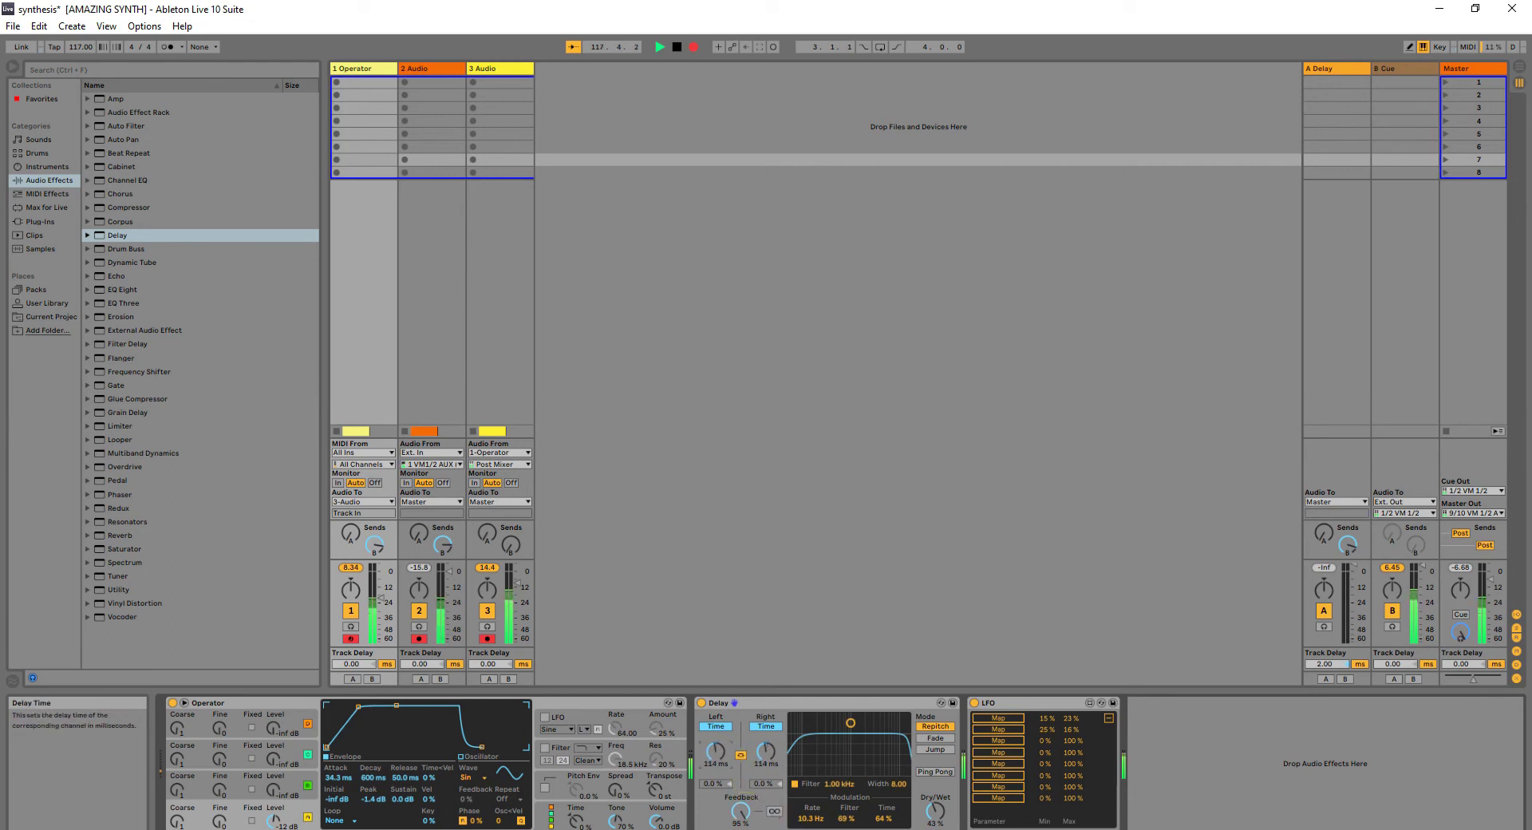
# Switch the Delay's transition mode to Jump and change the linked delay time to about 1.83 s.
pyautogui.click(935, 749)
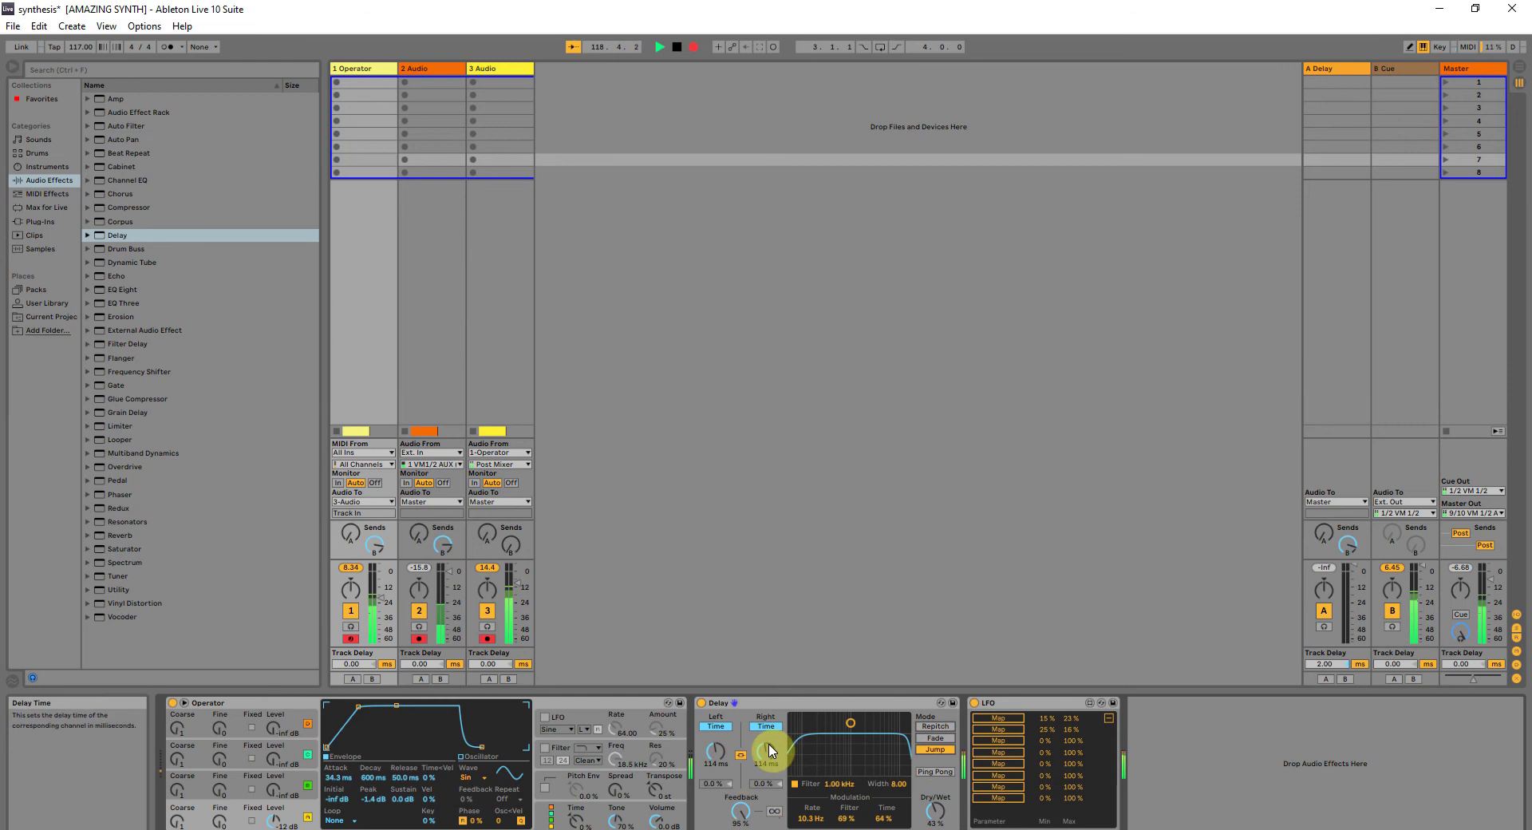
pyautogui.moveTo(769, 749); pyautogui.dragTo(768, 773)
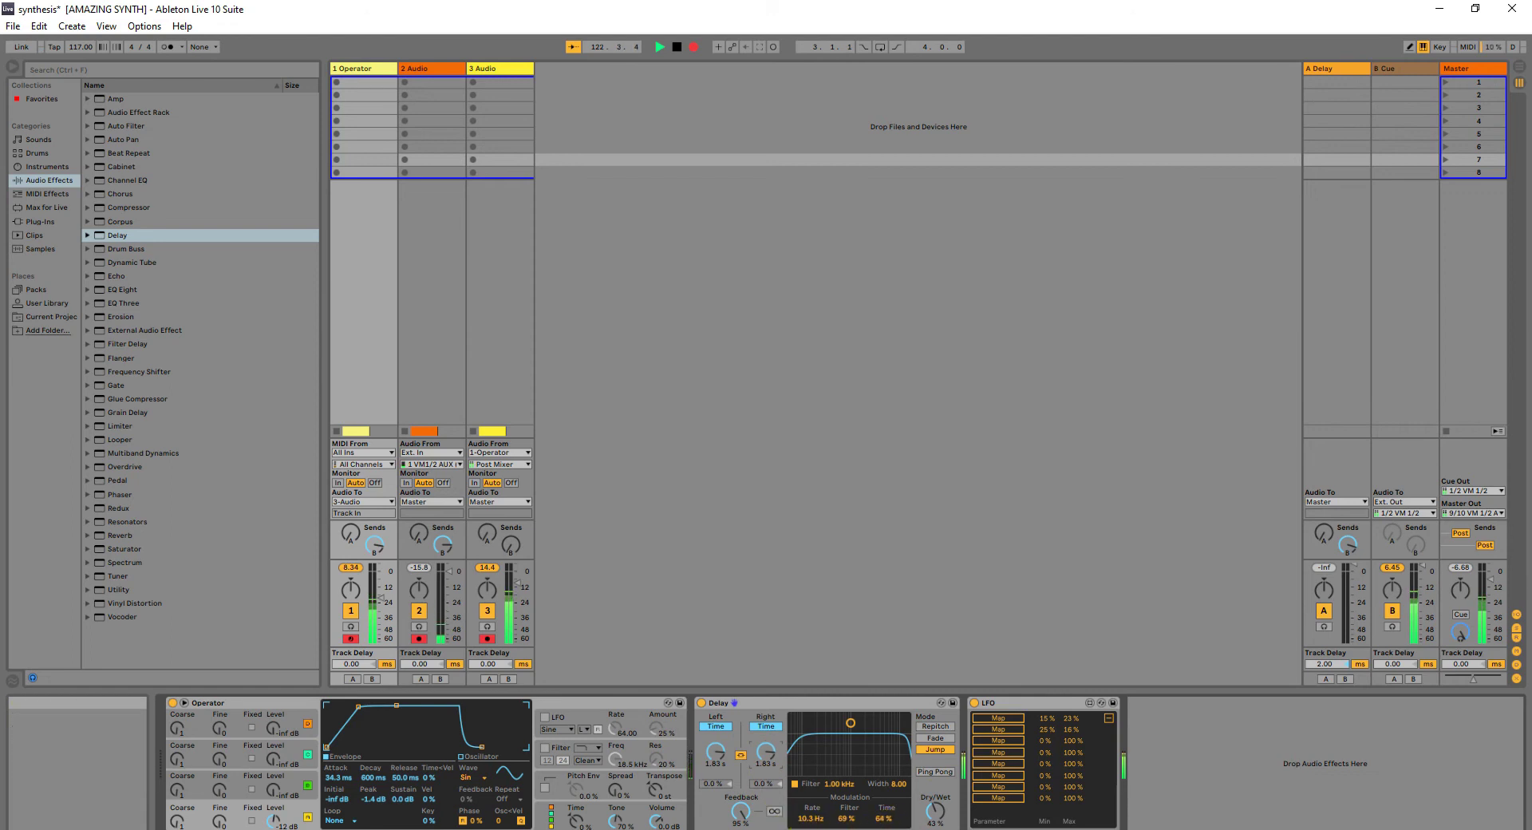
# Map the LFO's first slot to the linked delay time of the Delay.
pyautogui.click(991, 719)
pyautogui.click(760, 754)
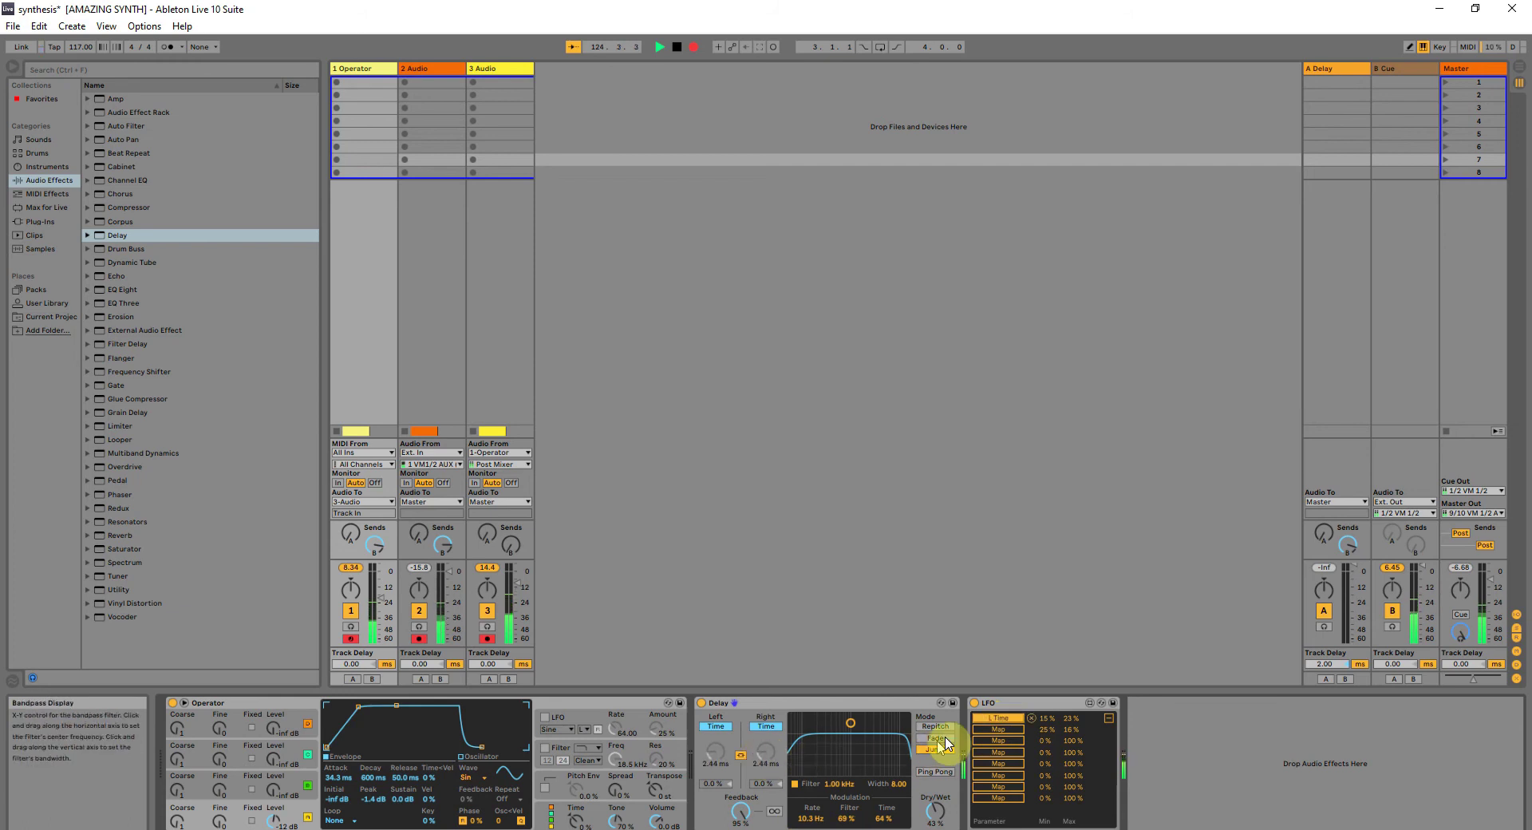
pyautogui.click(988, 730)
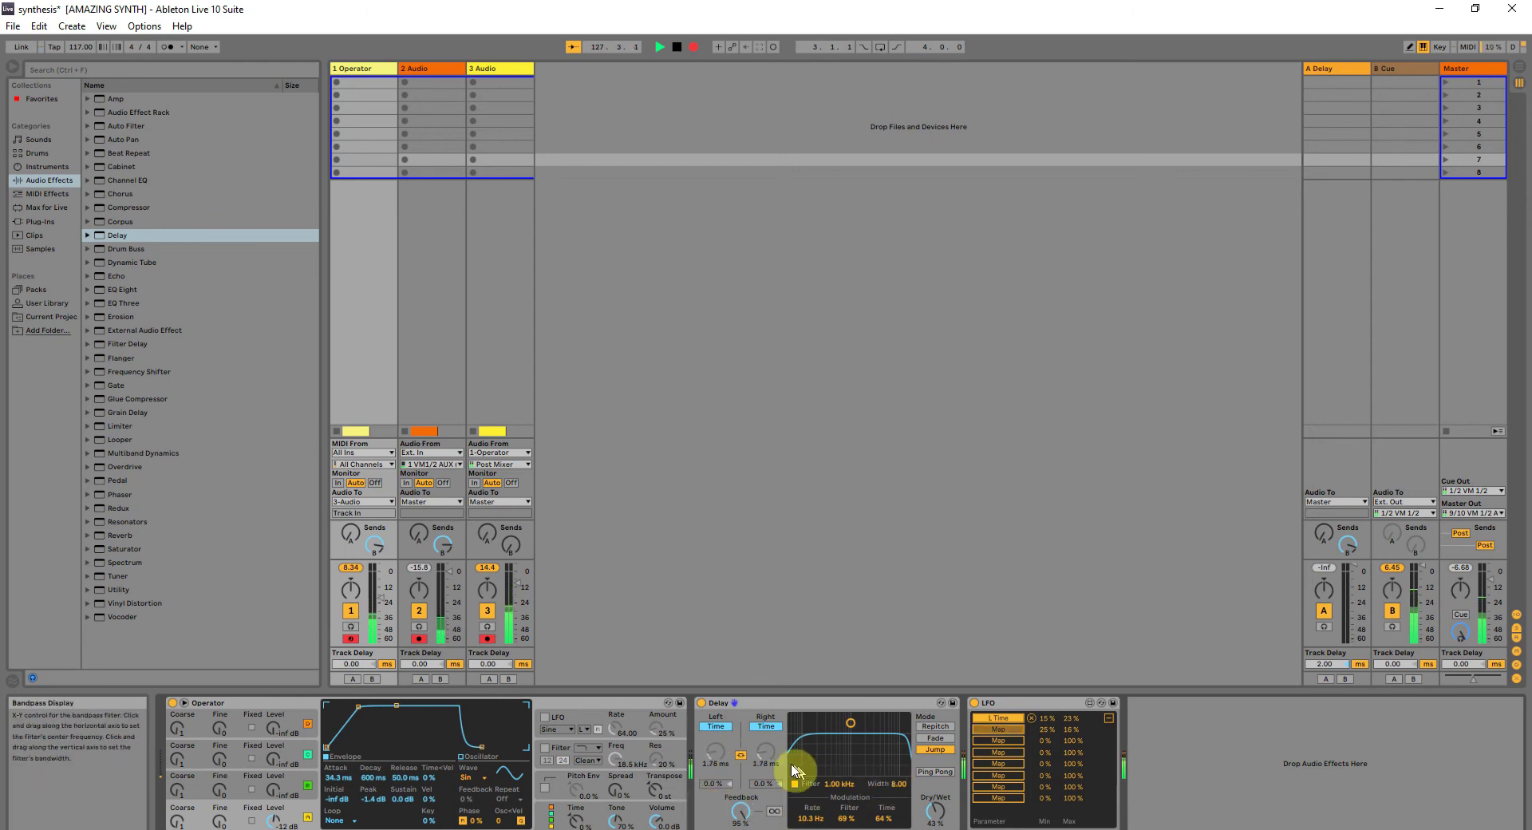
pyautogui.click(740, 754)
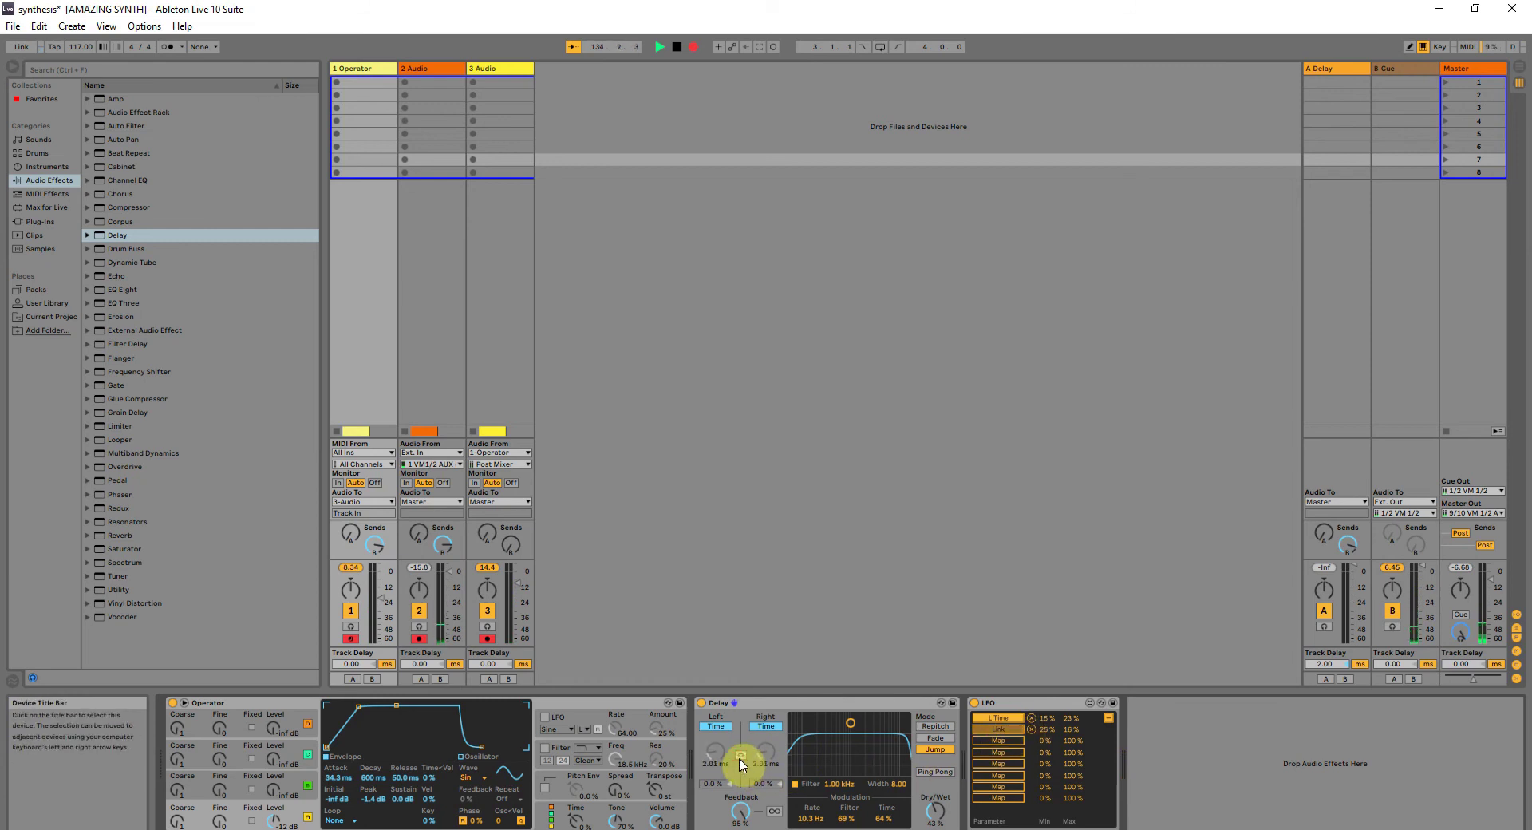
pyautogui.click(1030, 730)
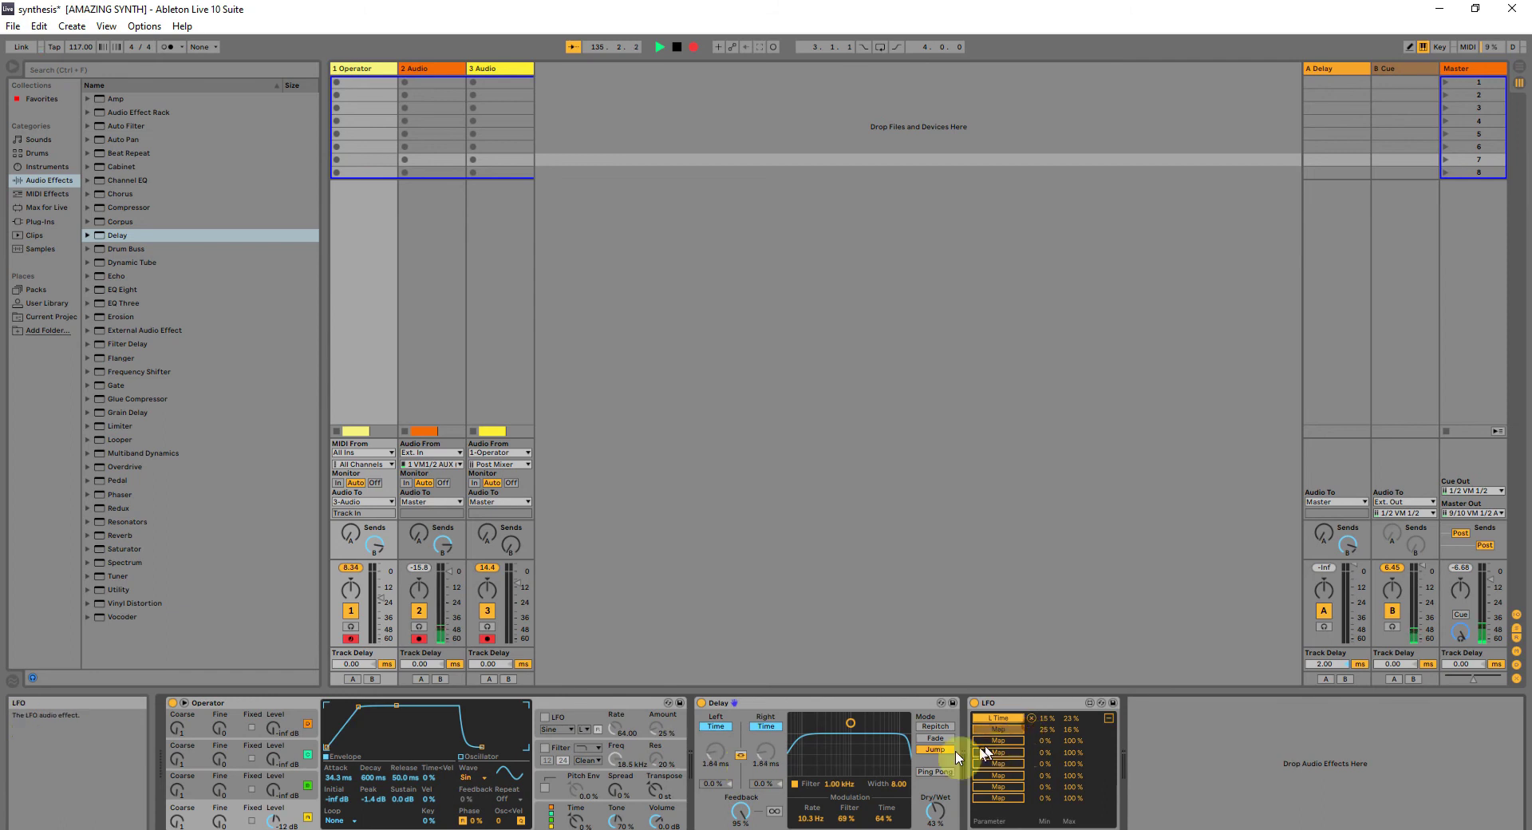
pyautogui.click(740, 755)
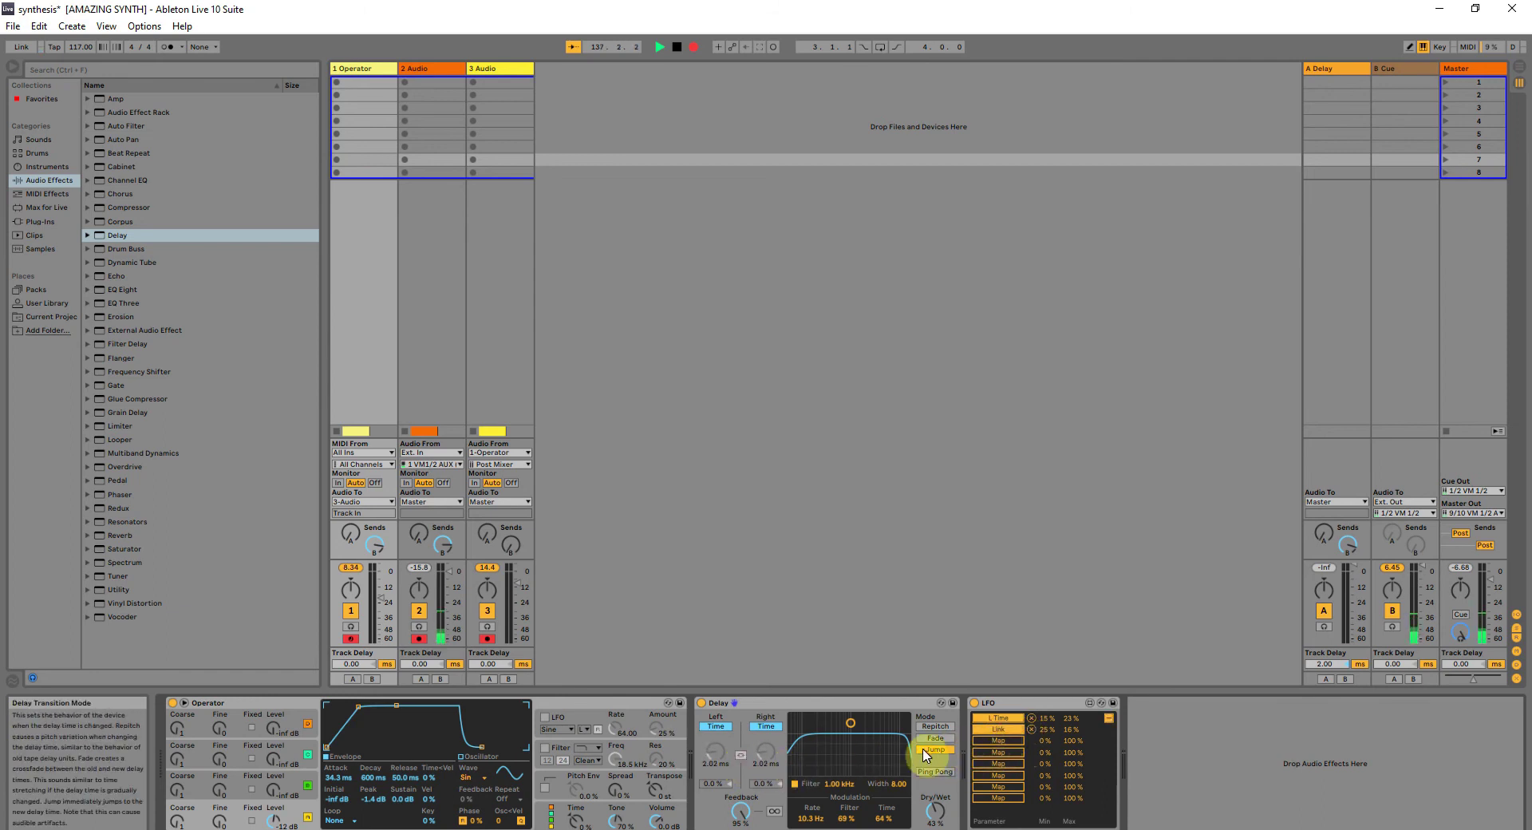
pyautogui.click(1031, 728)
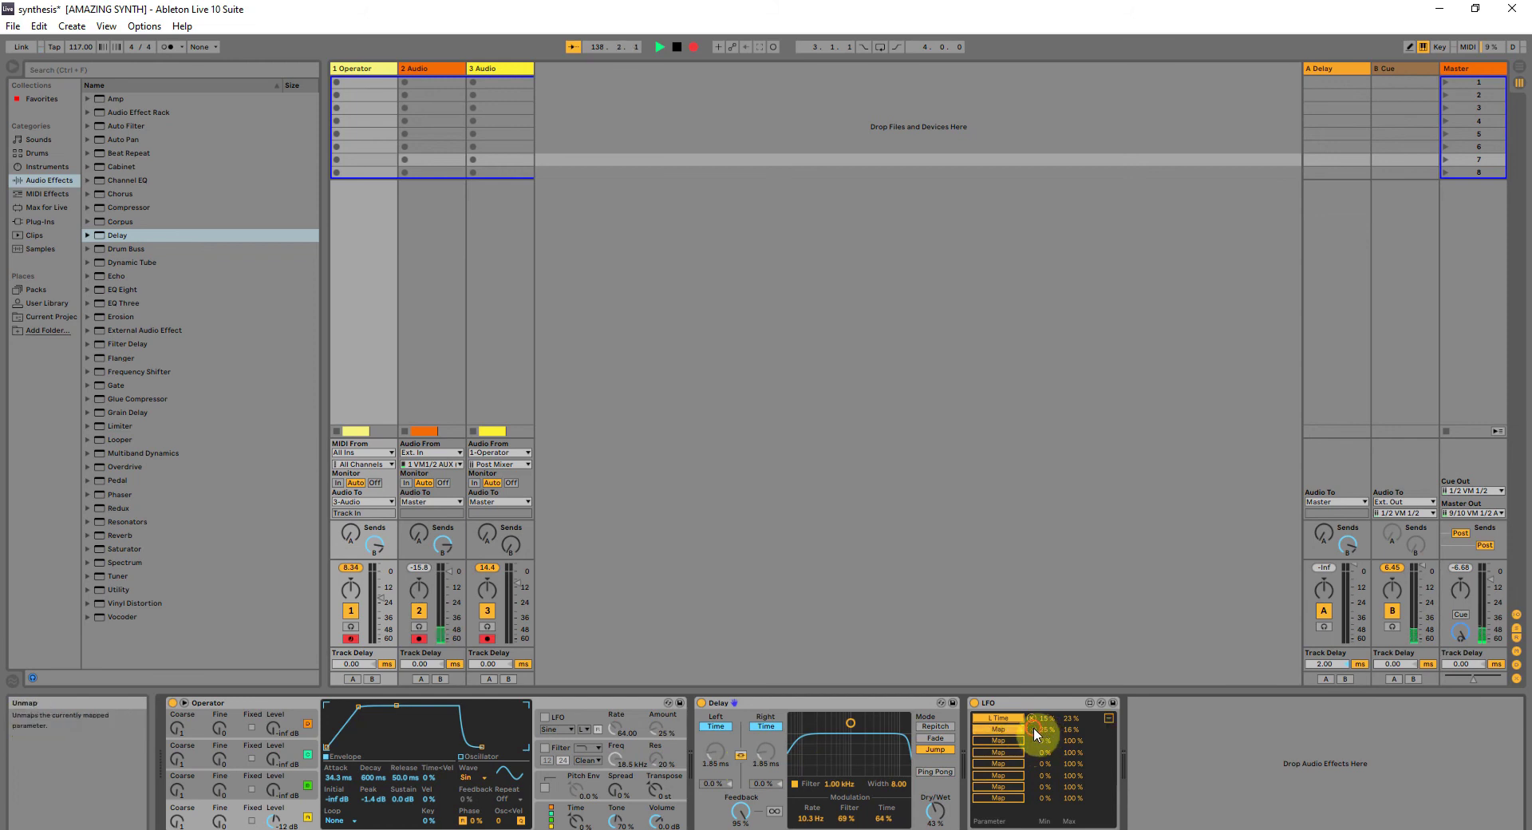
# Unlink the Delay's left and right channels and map the LFO's second slot to the right delay time.
pyautogui.click(741, 755)
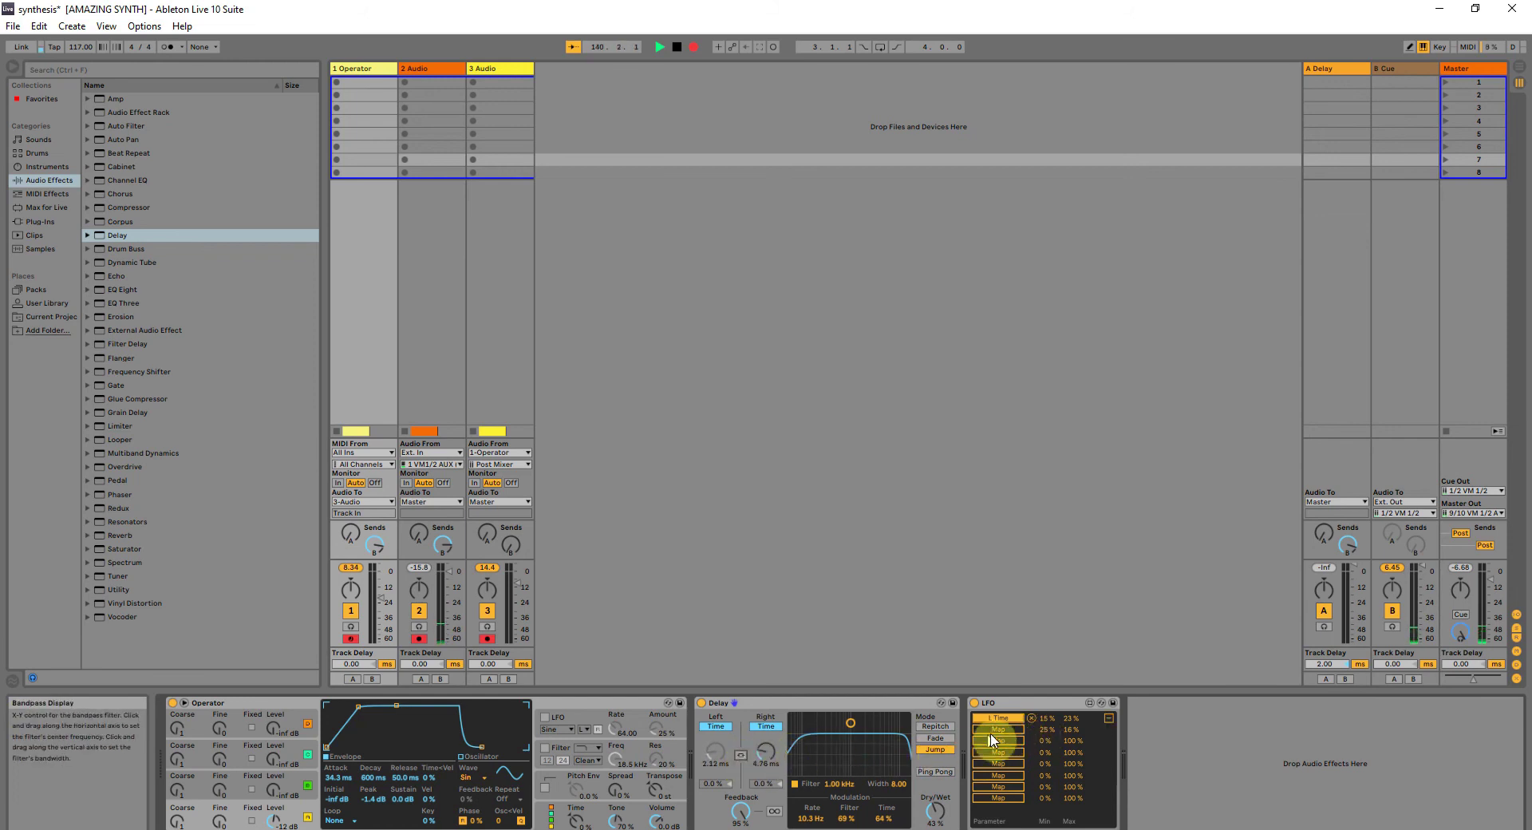
pyautogui.click(998, 730)
pyautogui.click(768, 754)
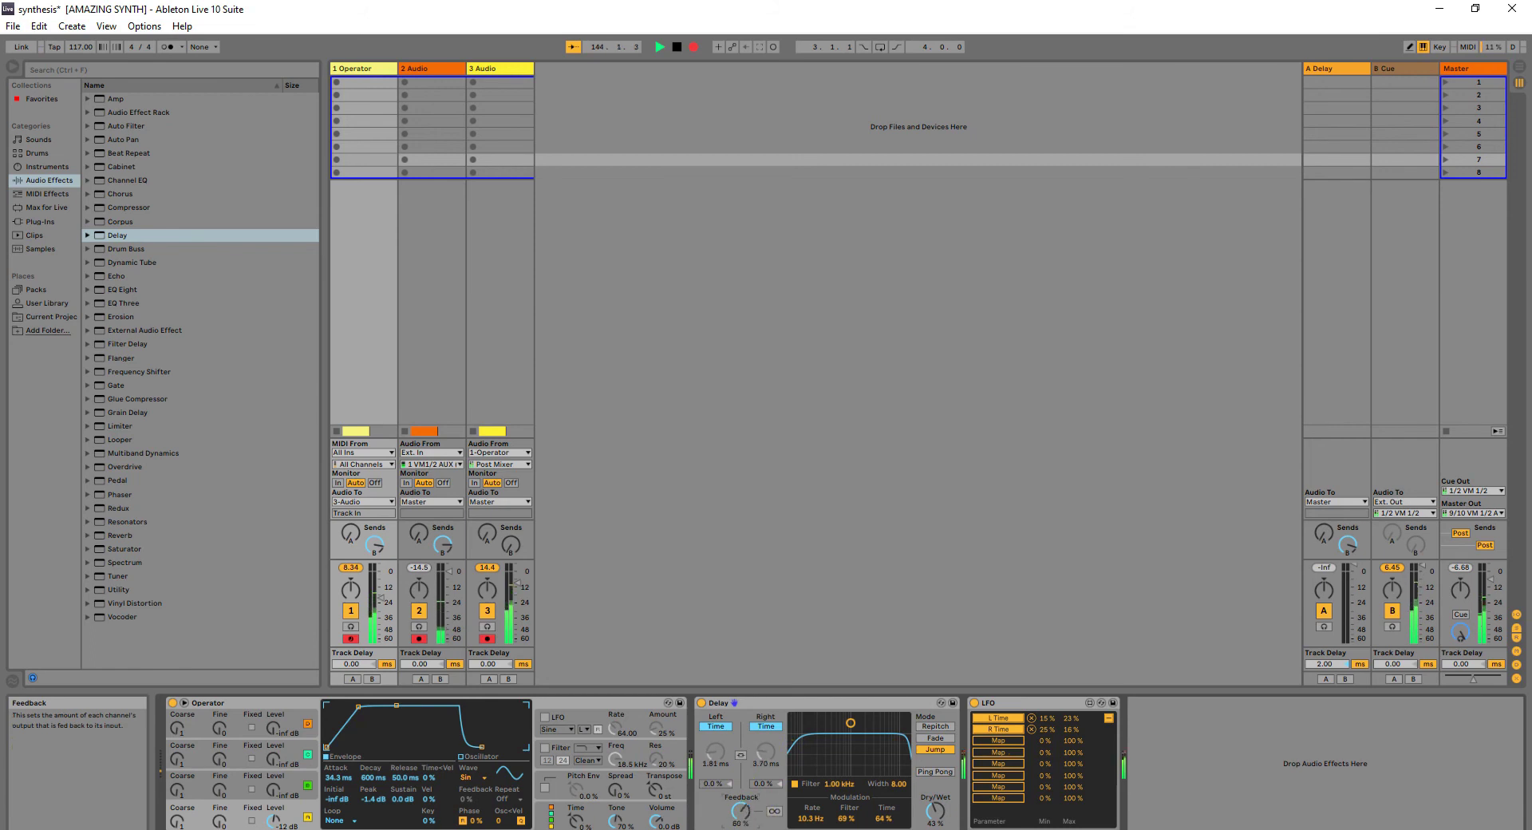
# Lower the Delay's Feedback to 52% and set its filter to a width of 4.63 at about 72.1 Hz.
pyautogui.click(741, 811)
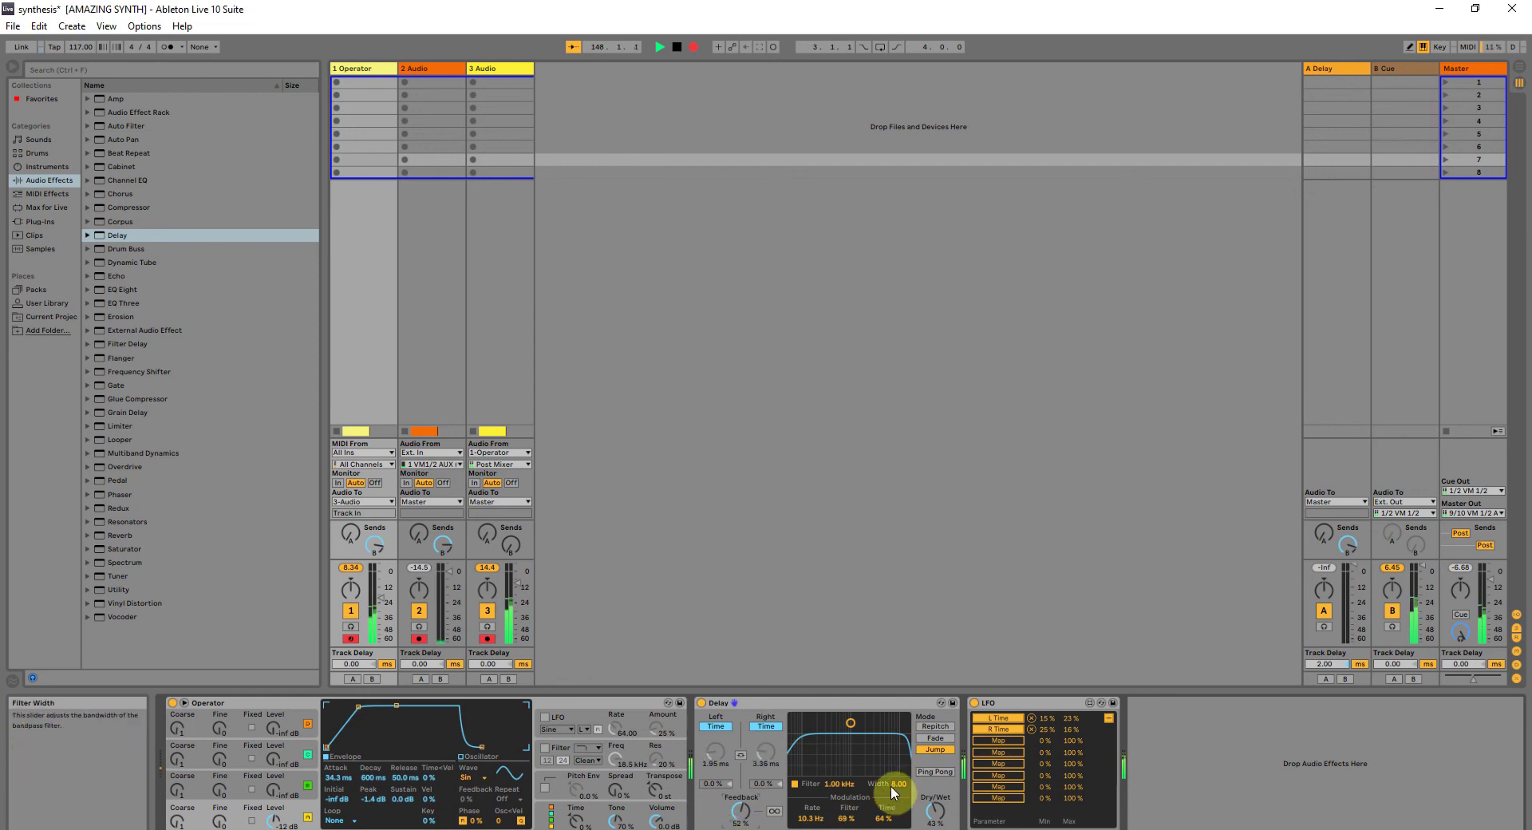
pyautogui.moveTo(895, 787); pyautogui.dragTo(895, 829)
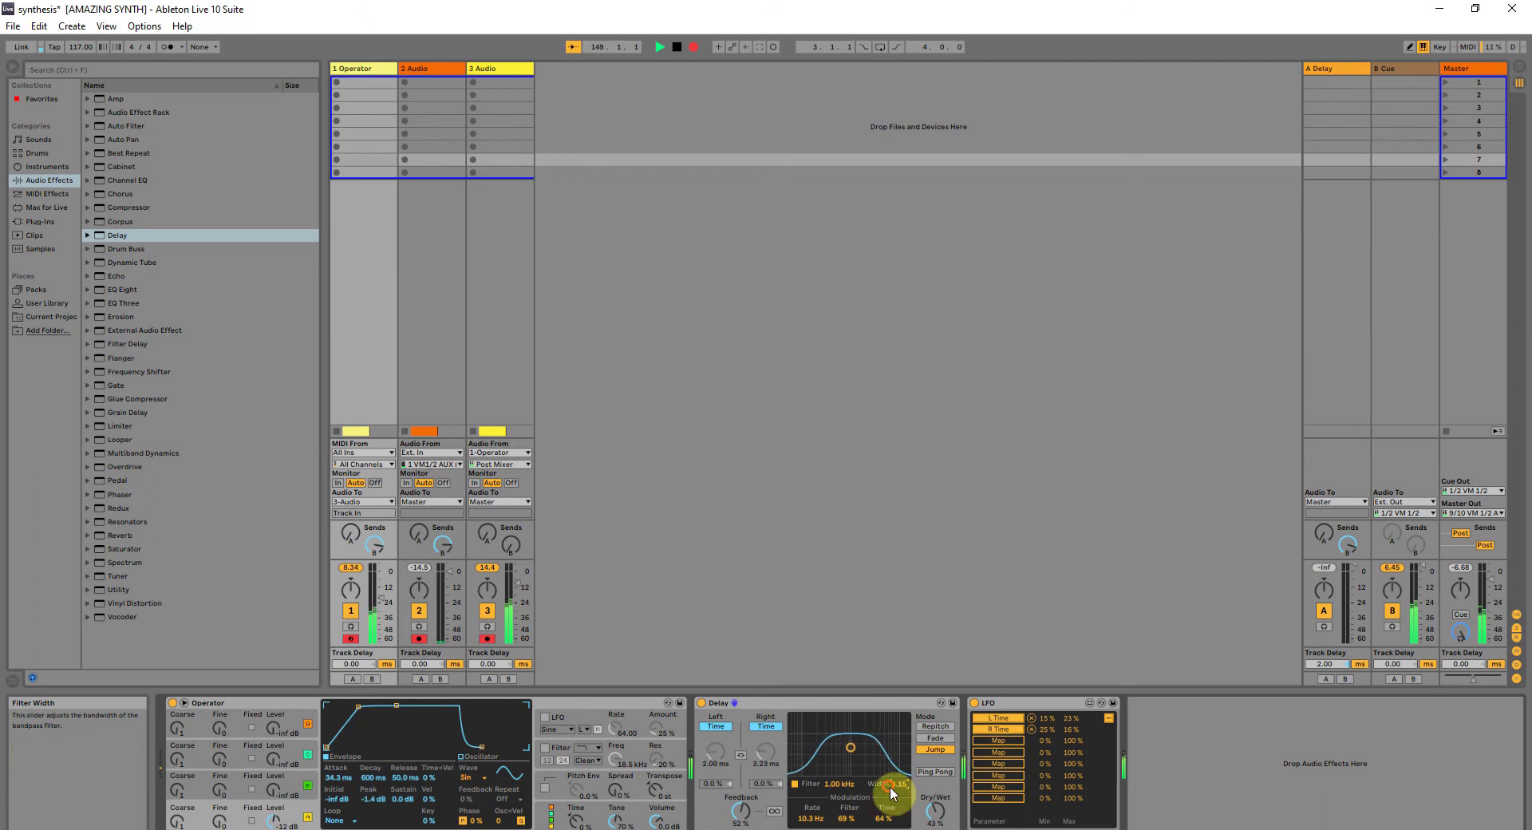
pyautogui.moveTo(846, 744); pyautogui.dragTo(799, 745)
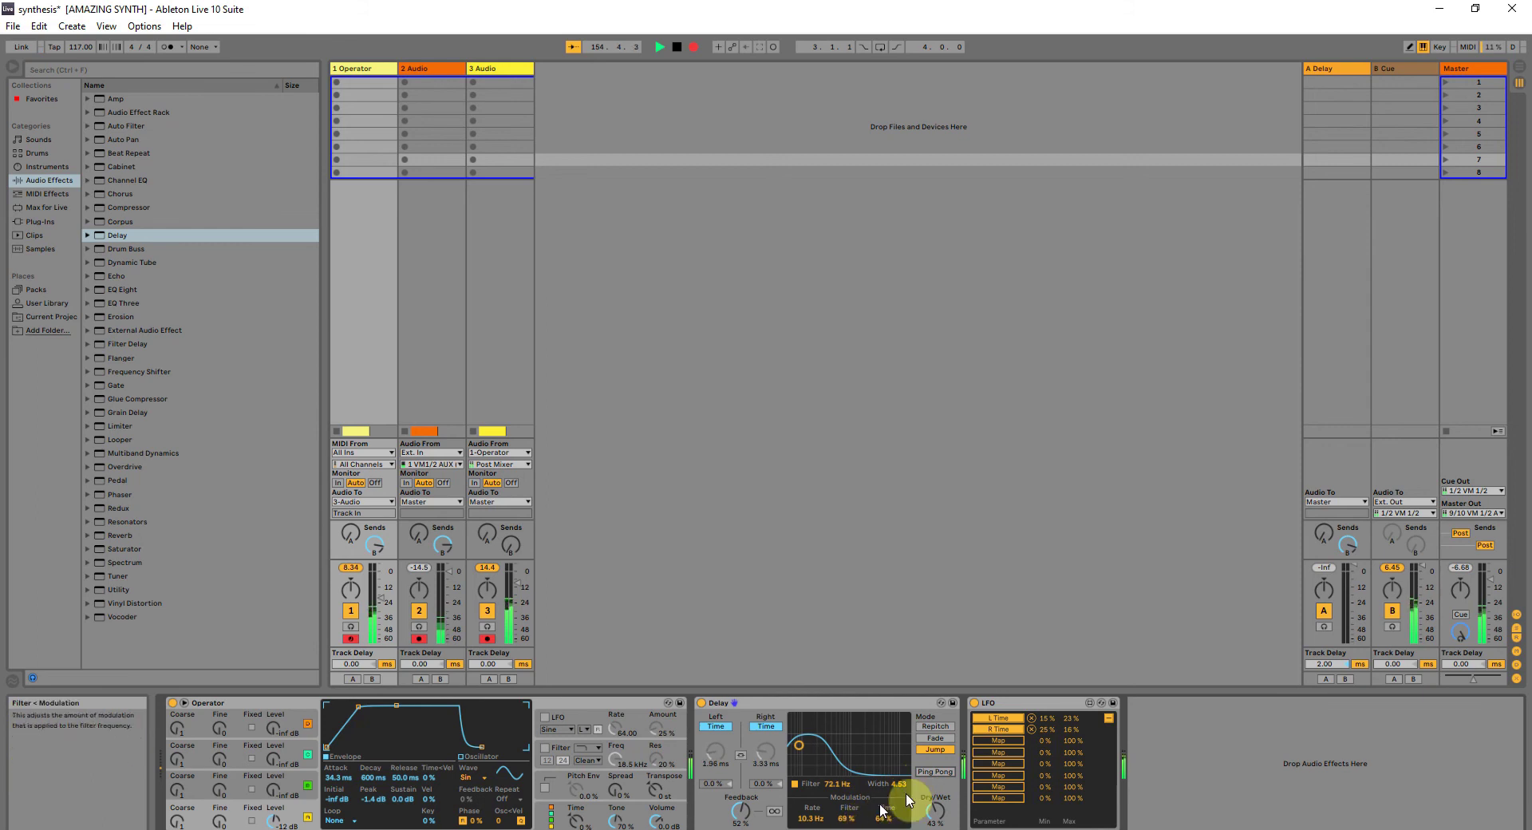
# Map the LFO's third slot to the Delay's modulation rate with a range of 60% to 89%.
pyautogui.click(997, 741)
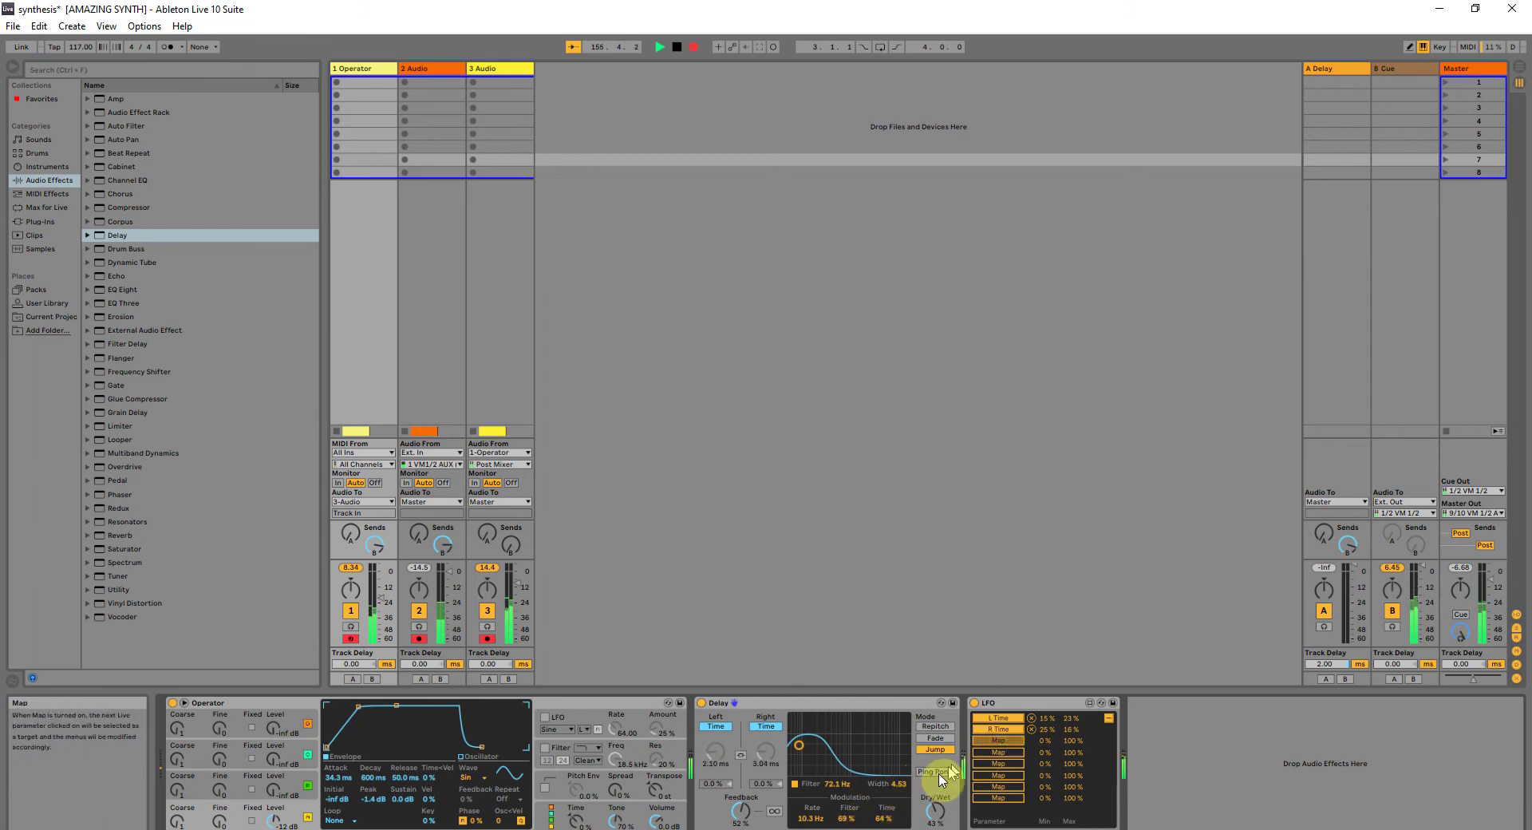
pyautogui.click(809, 814)
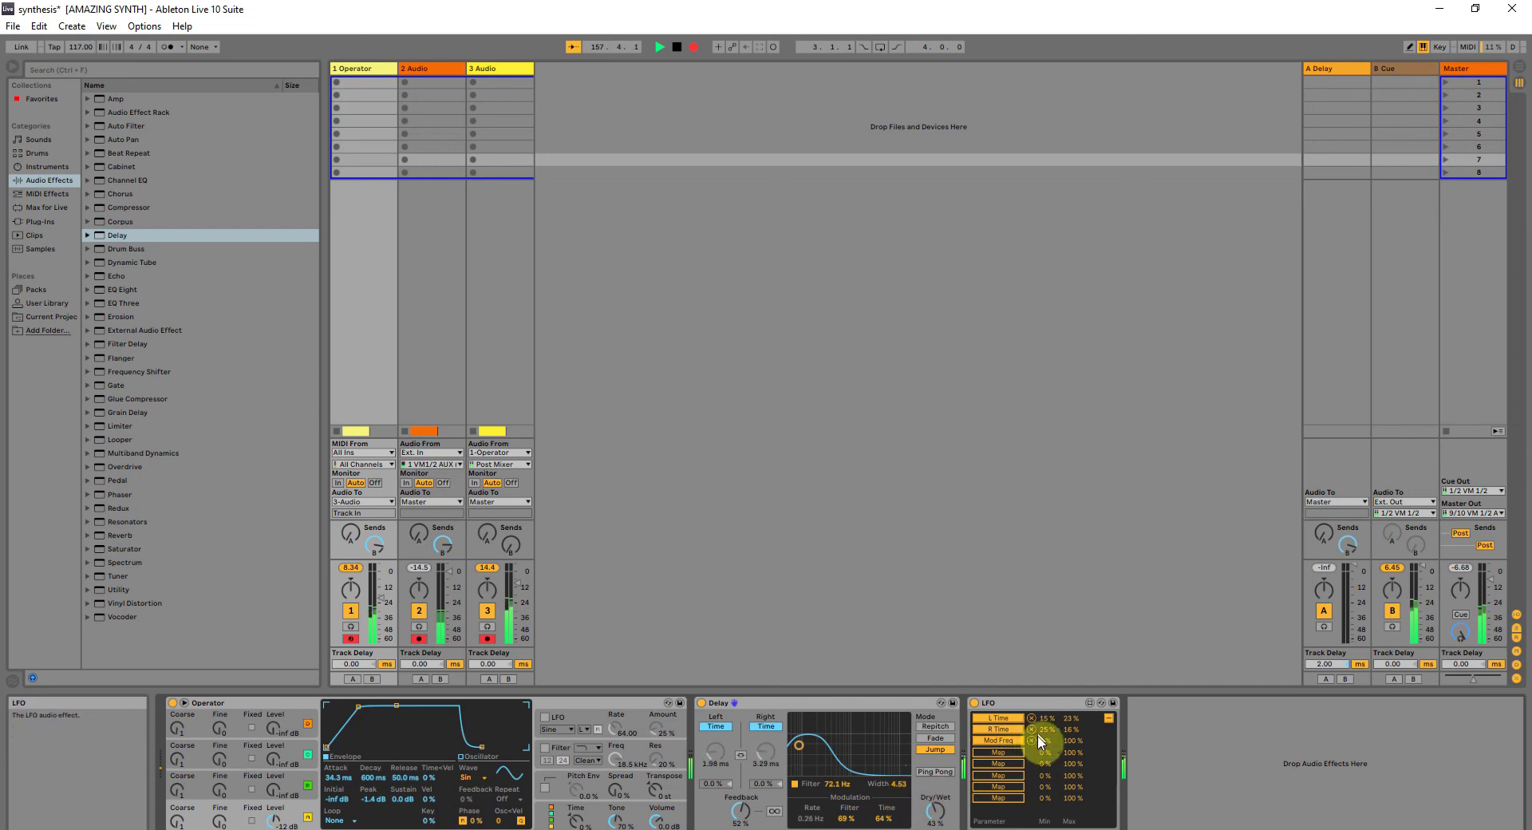
pyautogui.moveTo(1041, 740)
pyautogui.mouseDown()
pyautogui.moveTo(1042, 704)
pyautogui.moveTo(1042, 740)
pyautogui.moveTo(1067, 754)
pyautogui.mouseUp()
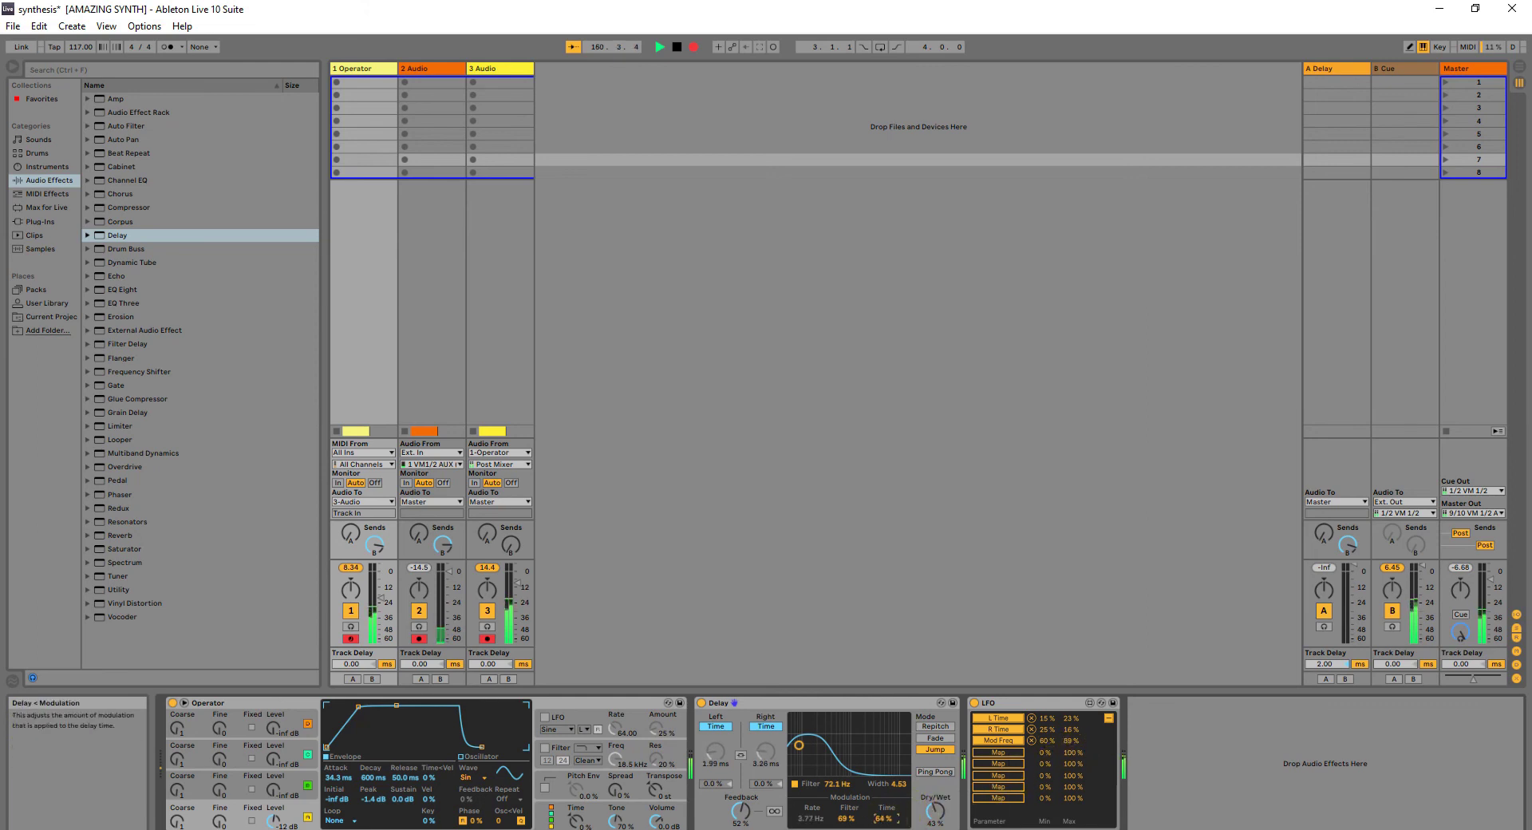
# Set the Delay's time modulation to 100% and filter modulation to 91%, with the filter at 50 Hz and width 2.63.
pyautogui.moveTo(884, 818); pyautogui.dragTo(846, 800)
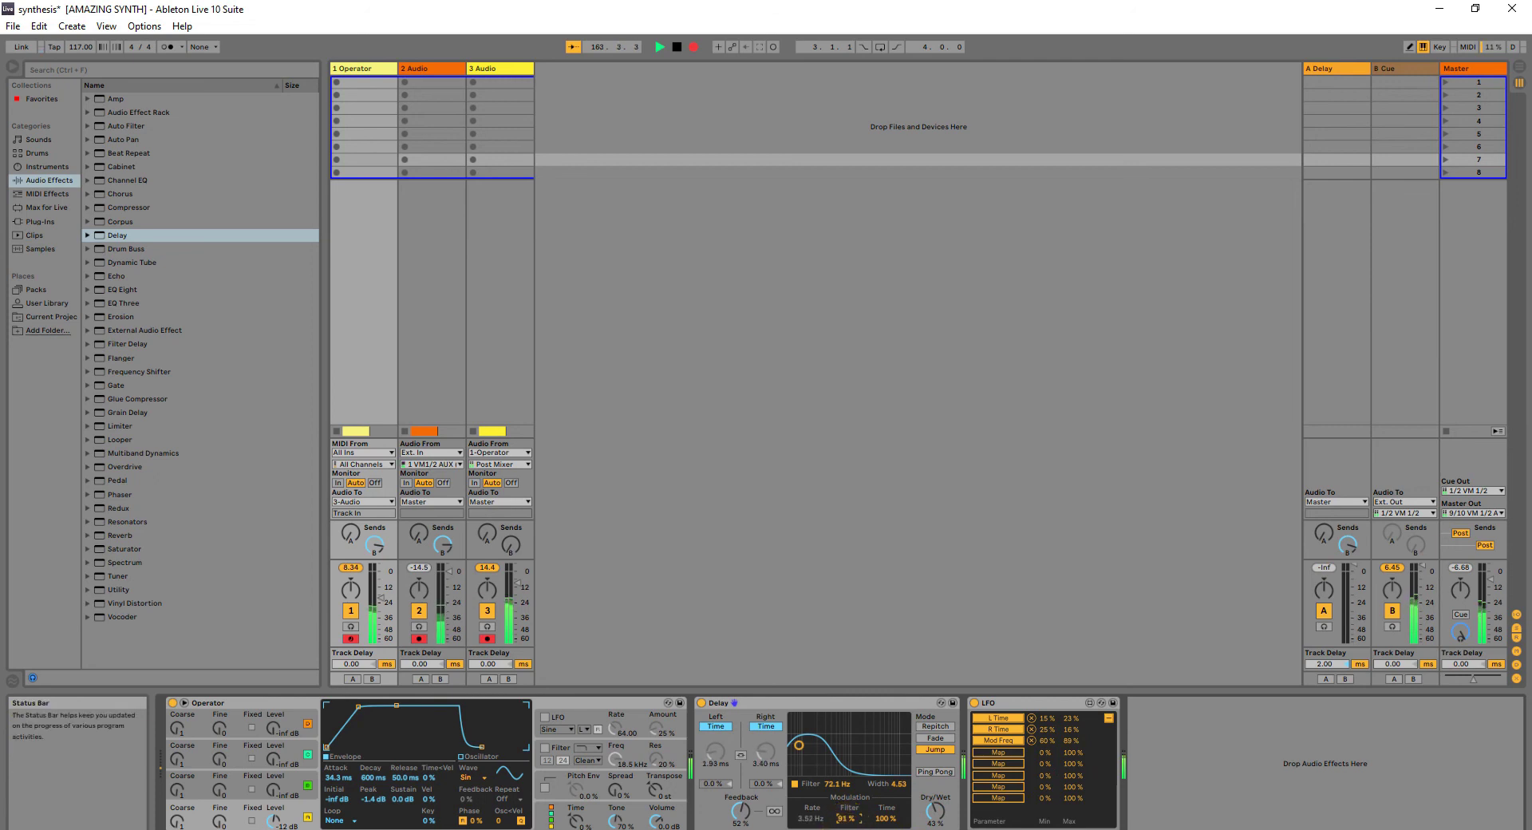
pyautogui.moveTo(800, 745); pyautogui.dragTo(792, 756)
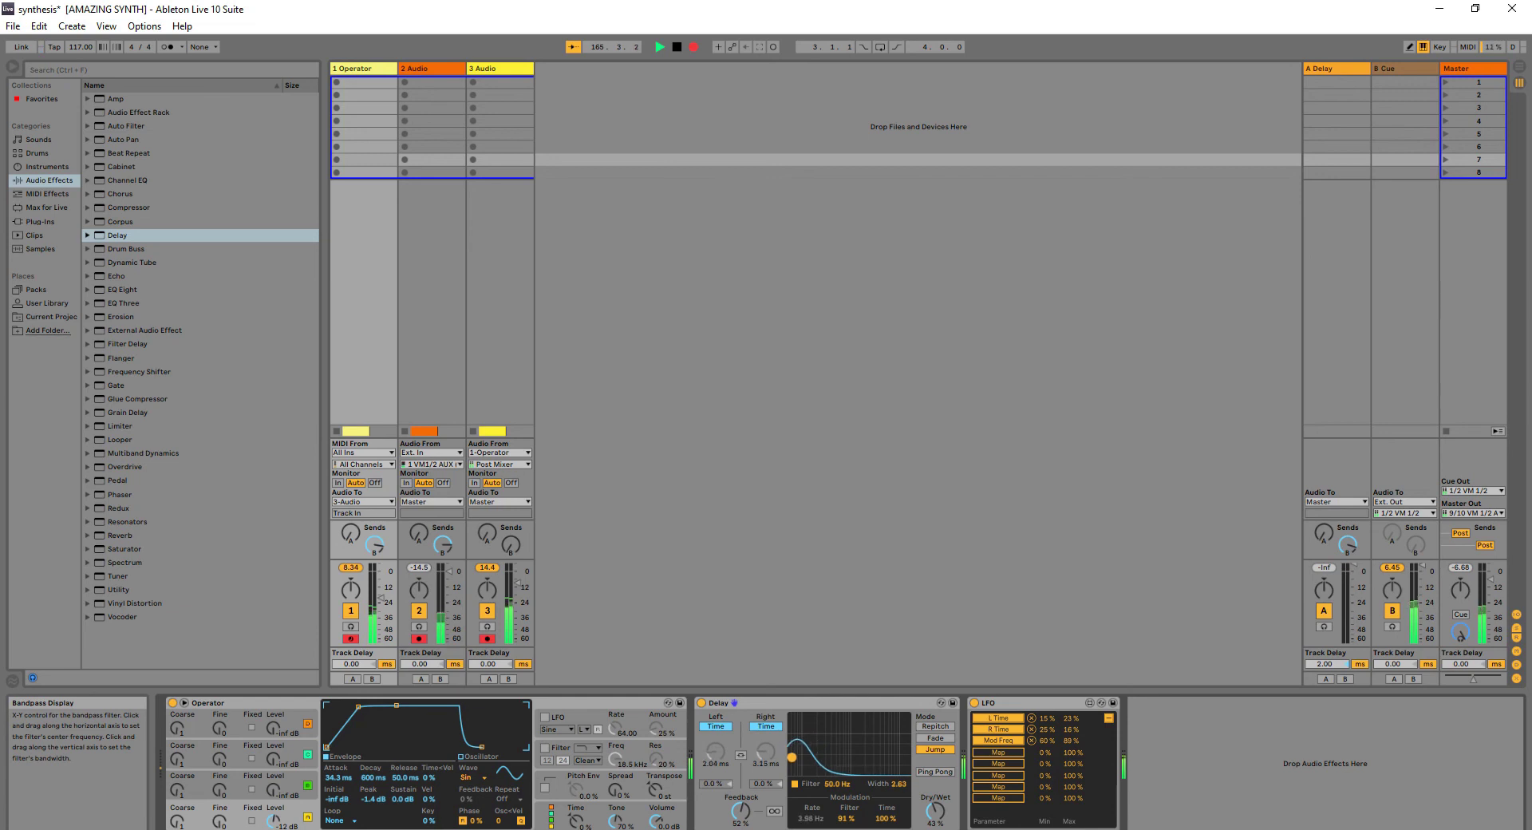
# Adjust the Operator's volume, then set the Delay's filter modulation and Dry/Wet to 100% and its Feedback to 68%.
pyautogui.moveTo(652, 823); pyautogui.dragTo(653, 829)
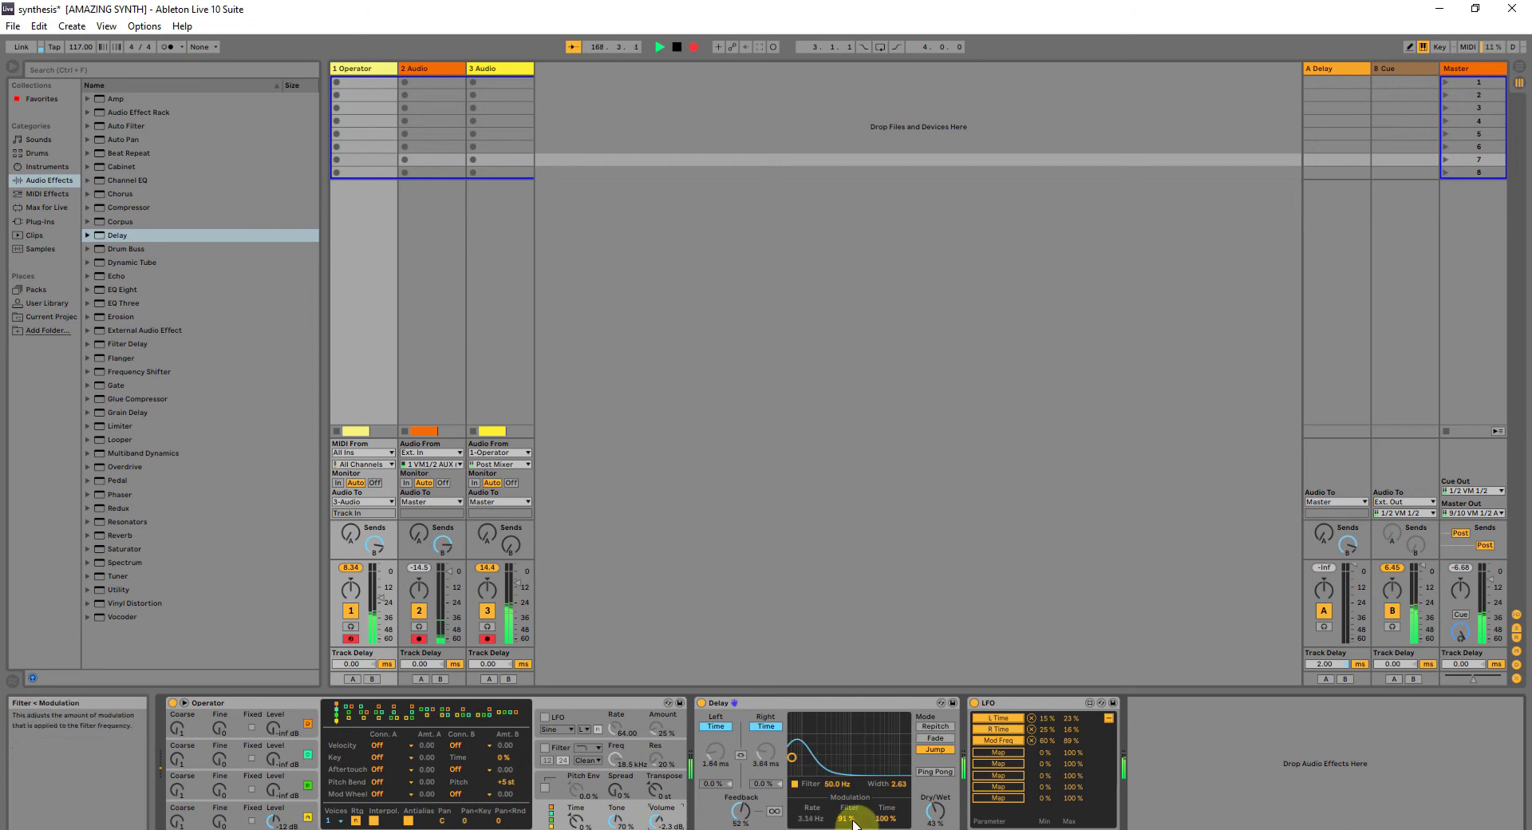
pyautogui.moveTo(852, 820); pyautogui.dragTo(935, 750)
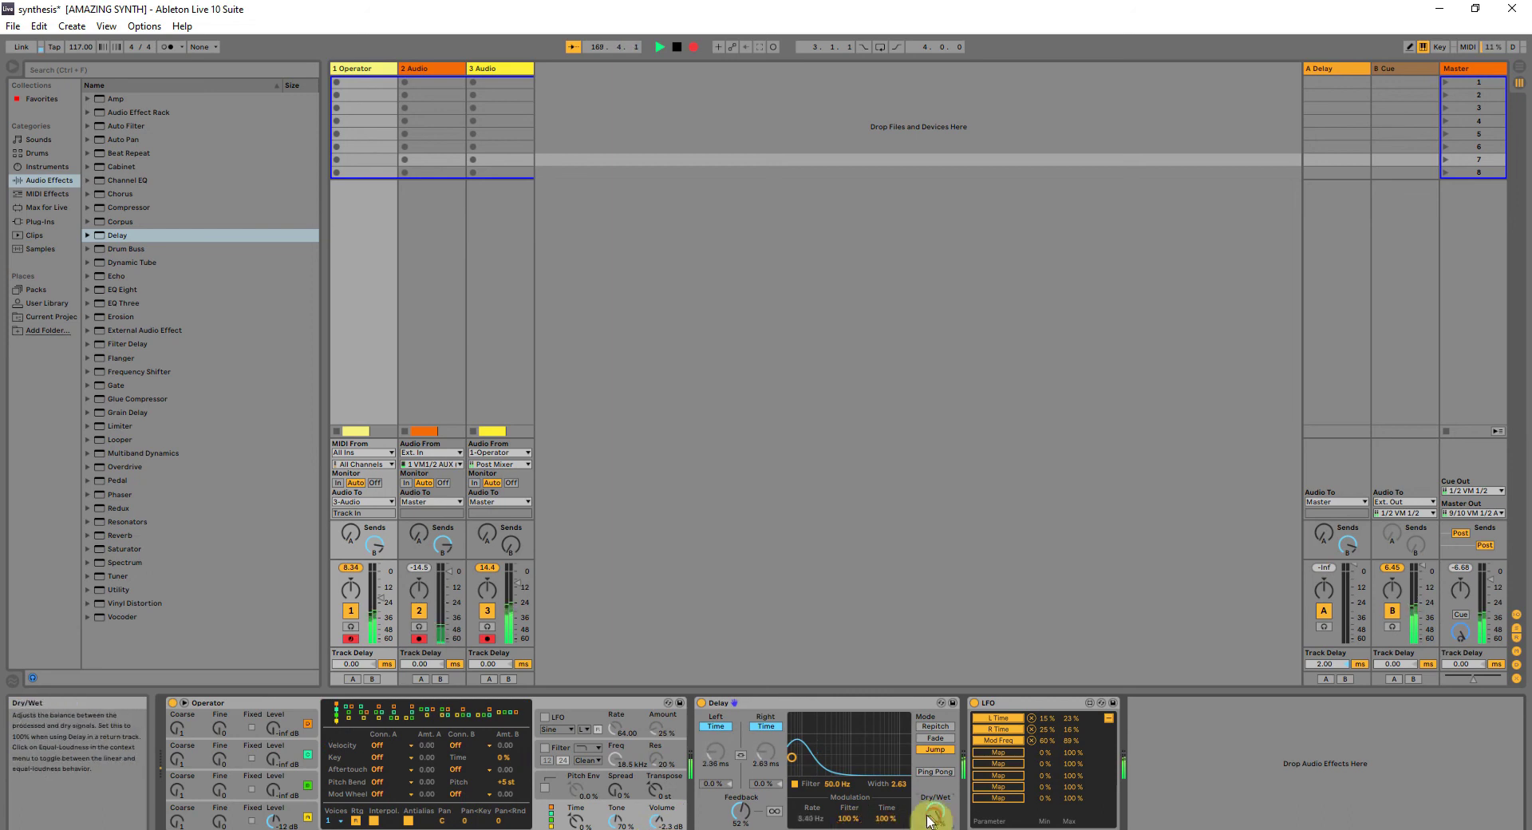
pyautogui.click(742, 817)
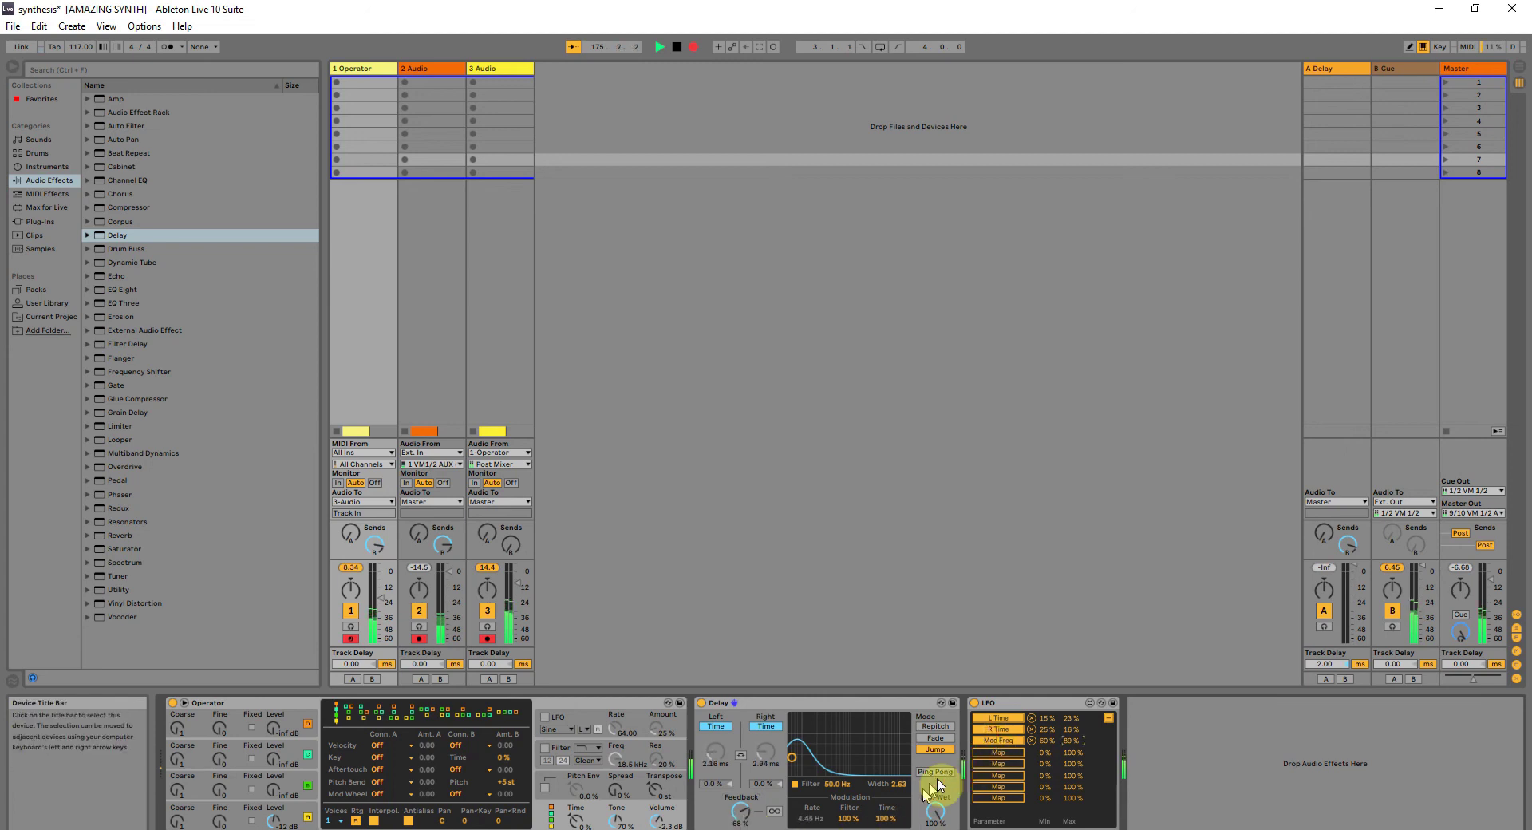
# Remap the LFO's third slot to the Delay's time modulation and set the modulation rate to 3.84 Hz.
pyautogui.click(886, 818)
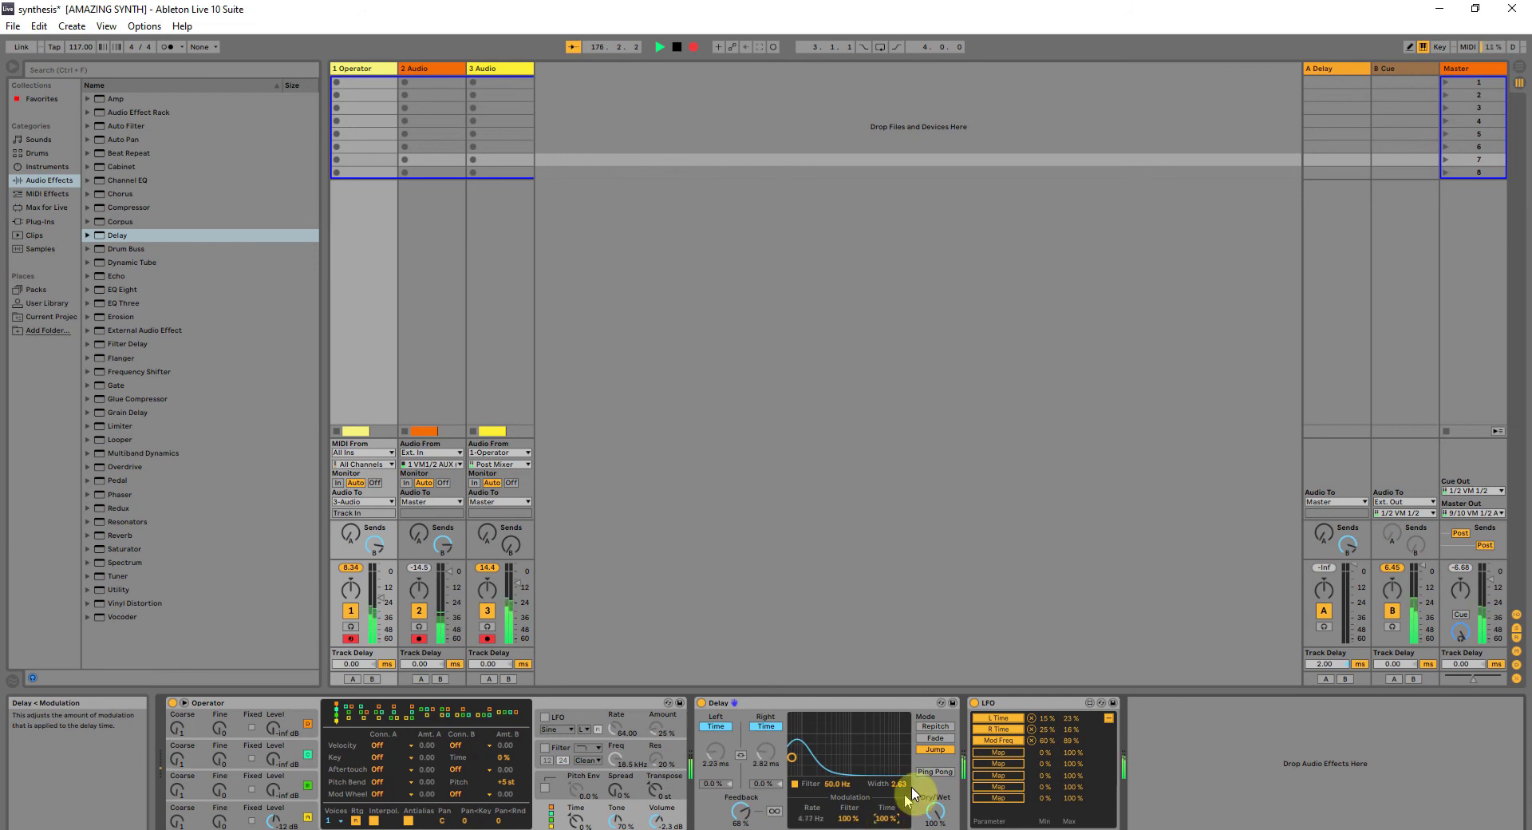
pyautogui.click(992, 742)
pyautogui.click(888, 819)
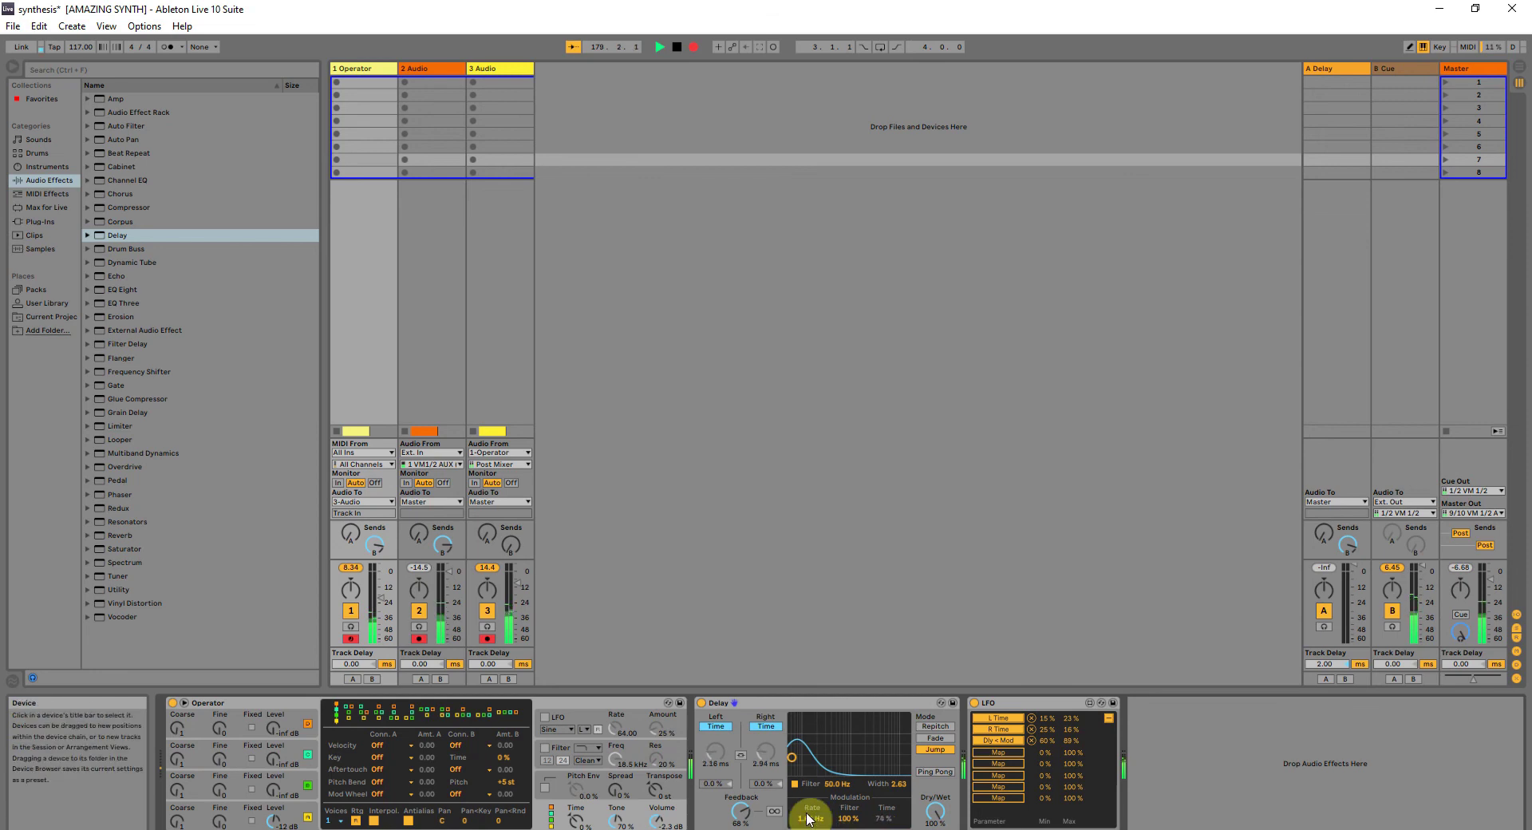
pyautogui.moveTo(811, 819)
pyautogui.mouseDown()
pyautogui.moveTo(811, 797)
pyautogui.moveTo(806, 817)
pyautogui.mouseUp()
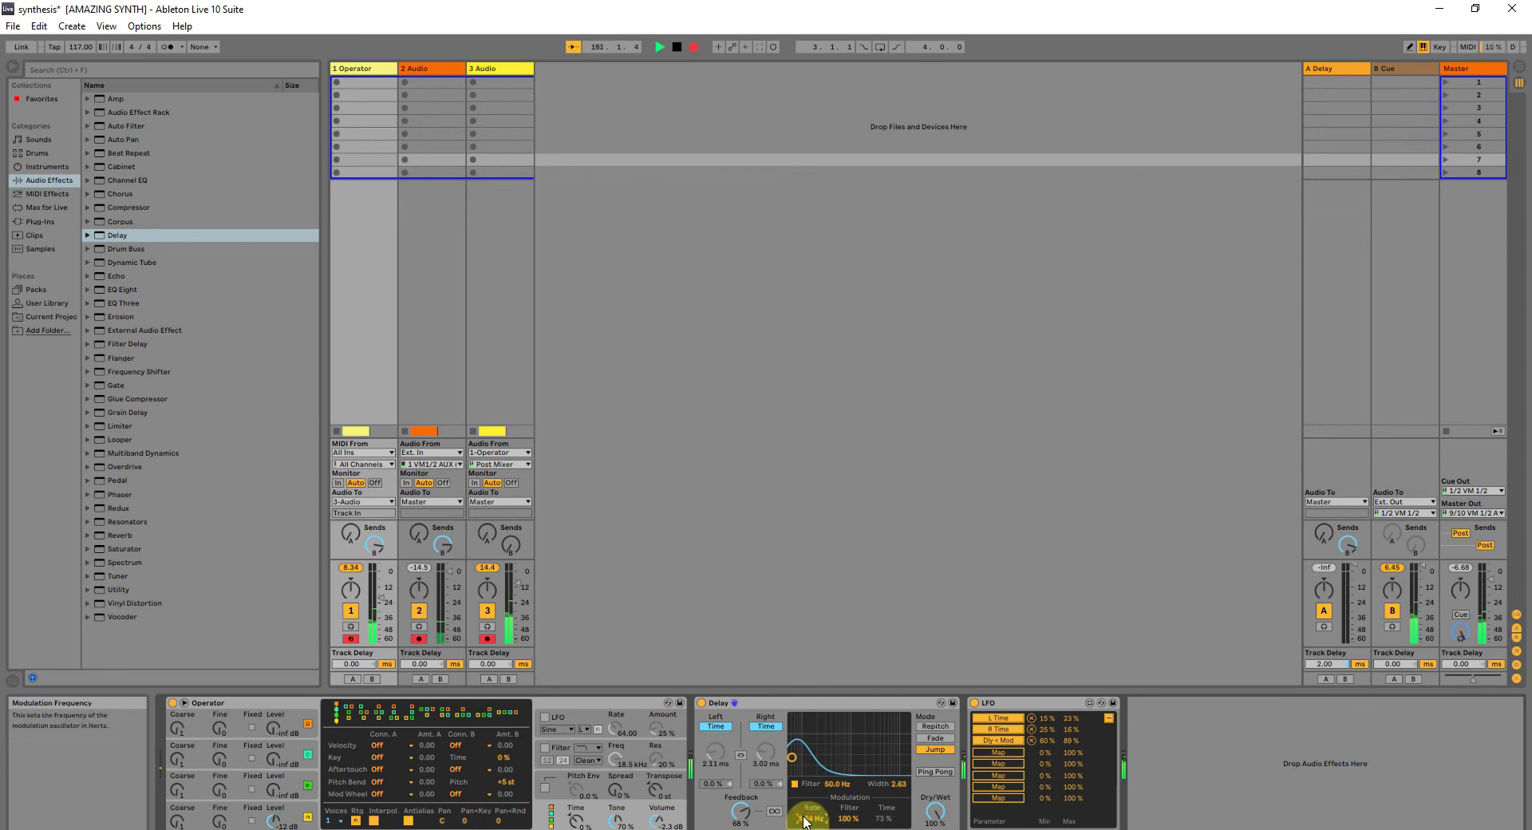
# Remap the LFO's third slot to the Delay's filter modulation with a range of 0% to 100%.
pyautogui.click(866, 821)
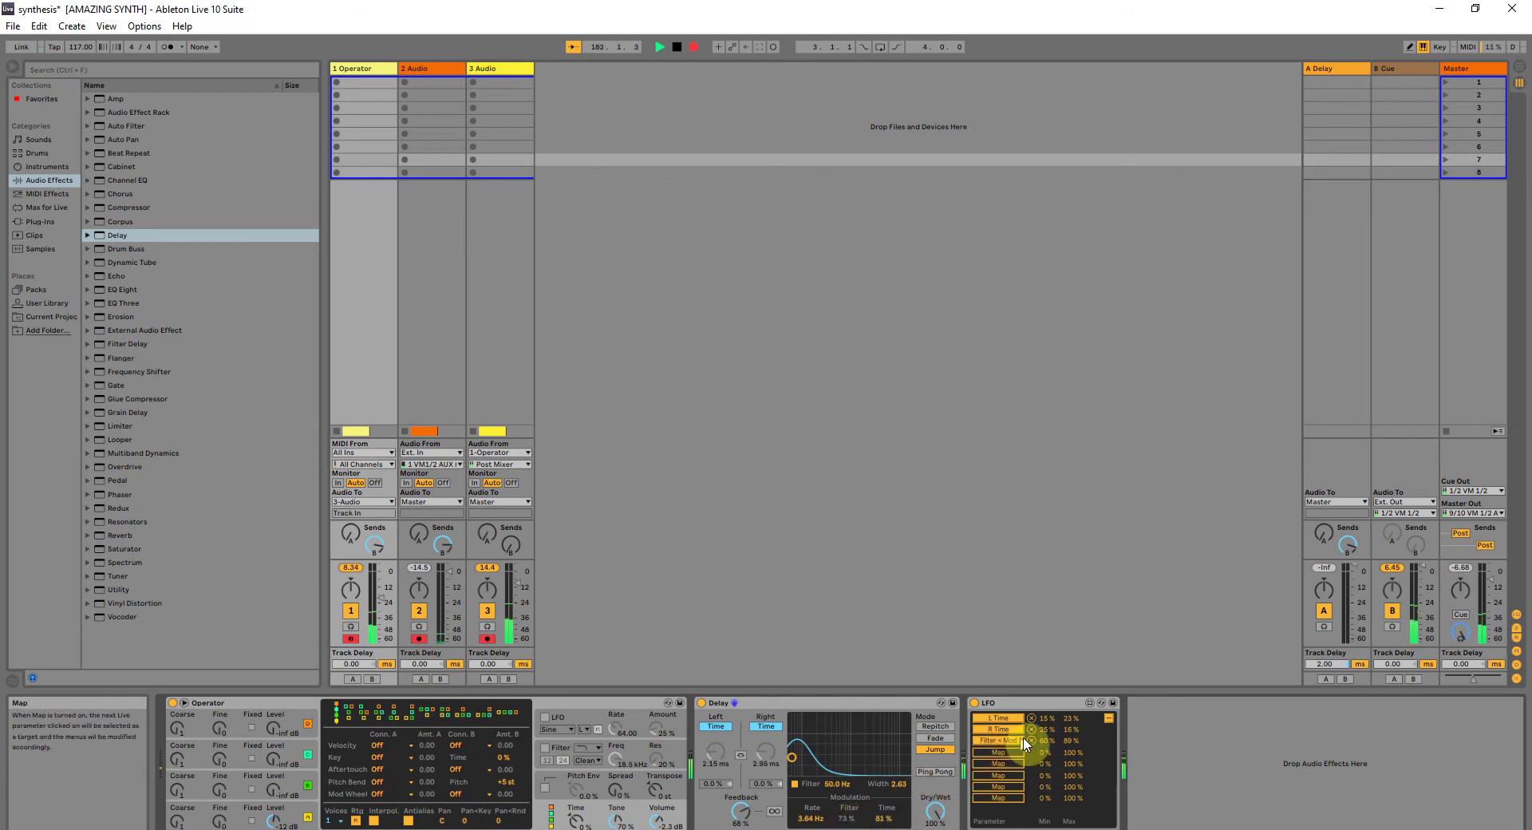
pyautogui.moveTo(1044, 740); pyautogui.dragTo(1045, 754)
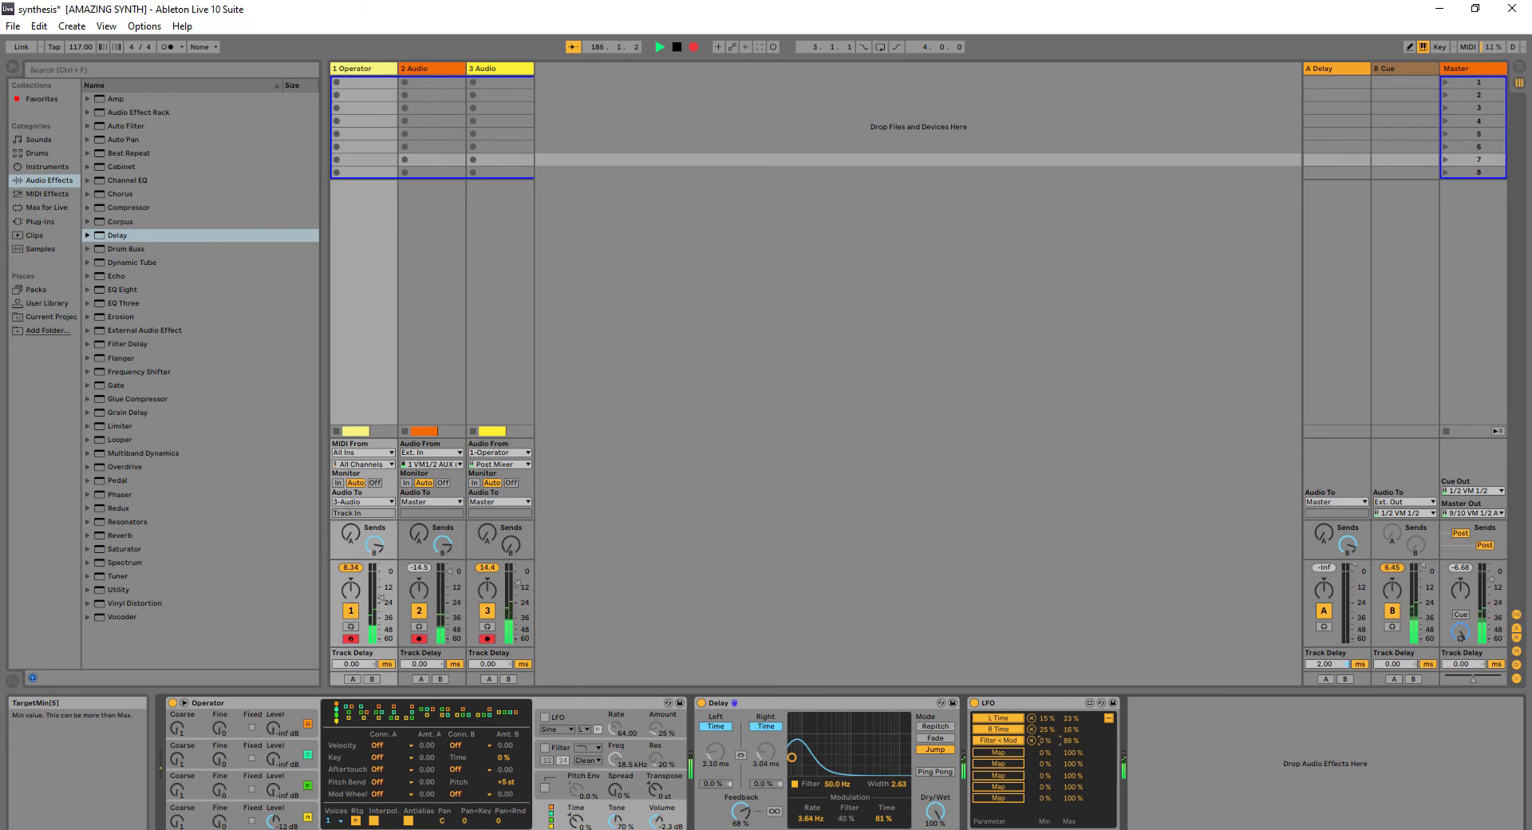
pyautogui.click(1074, 740)
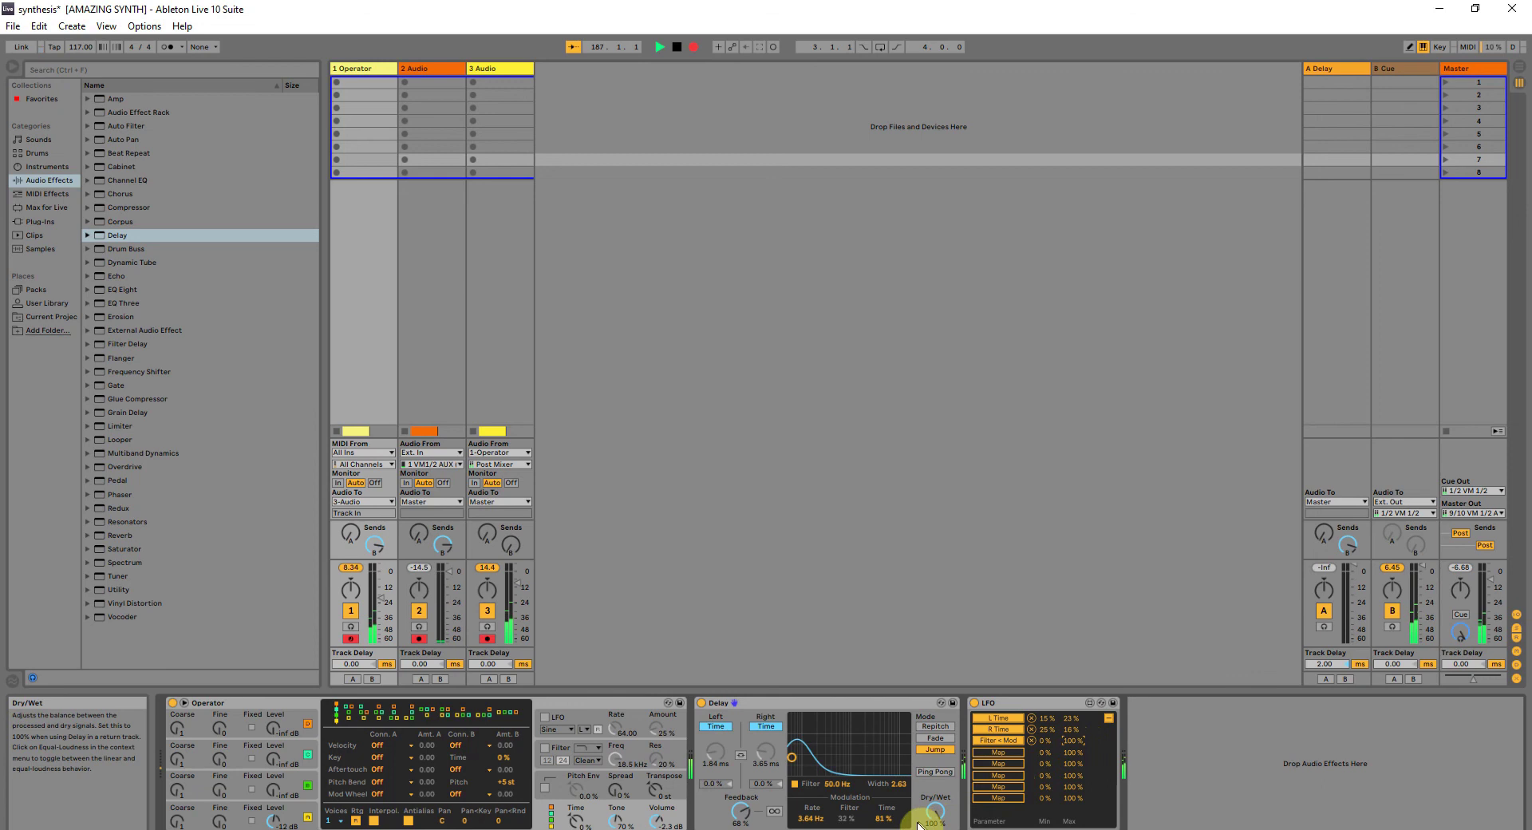
# Map the LFO's fourth slot to the Delay's time modulation amount.
pyautogui.click(885, 815)
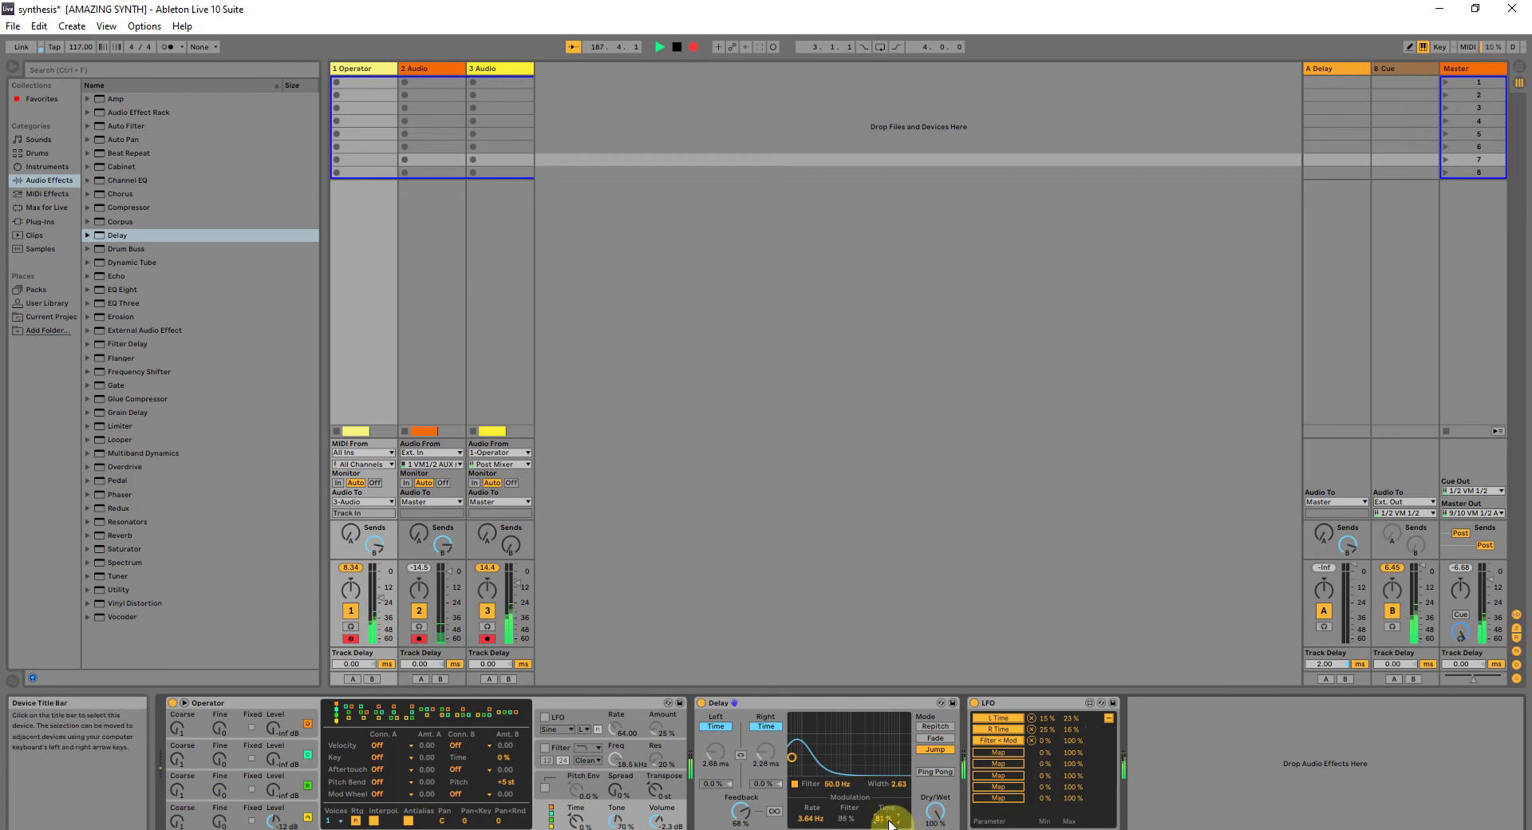
pyautogui.click(998, 752)
pyautogui.click(884, 817)
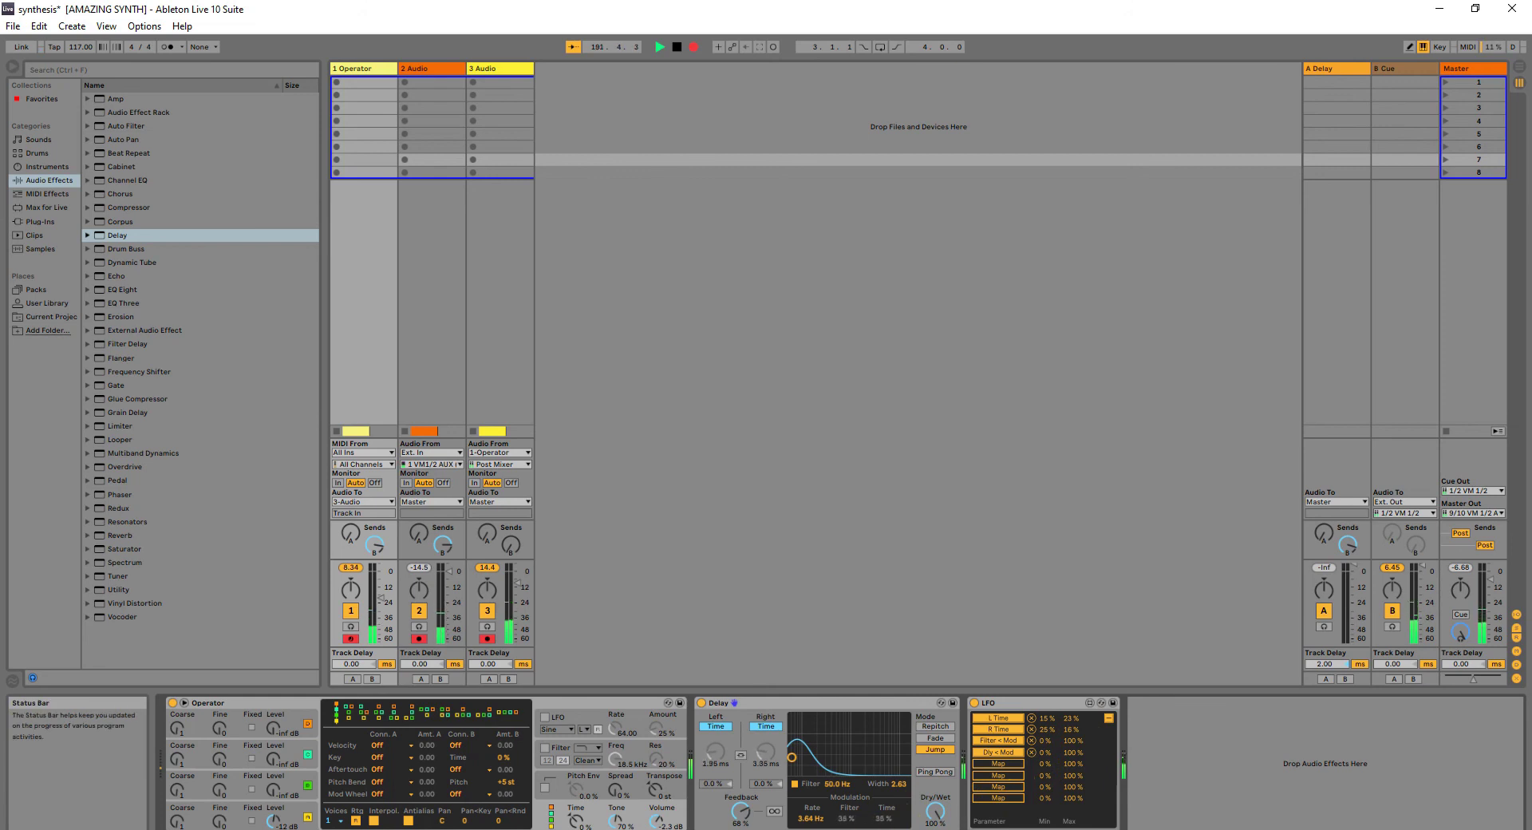
# Unmap the filter modulation from the LFO's third slot and raise the Delay's modulation rate.
pyautogui.click(1031, 740)
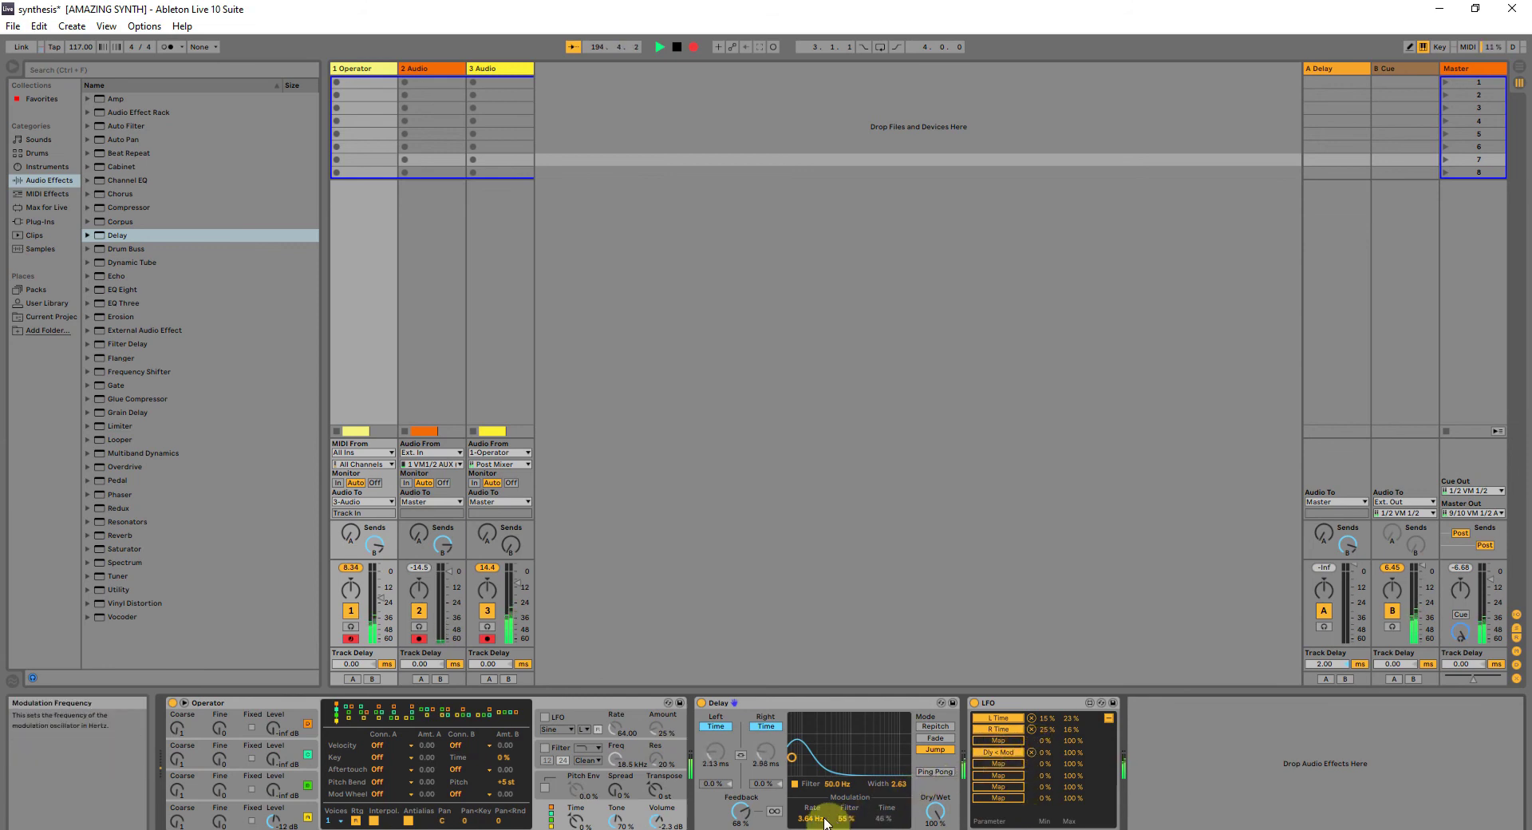
pyautogui.moveTo(819, 822); pyautogui.dragTo(818, 822)
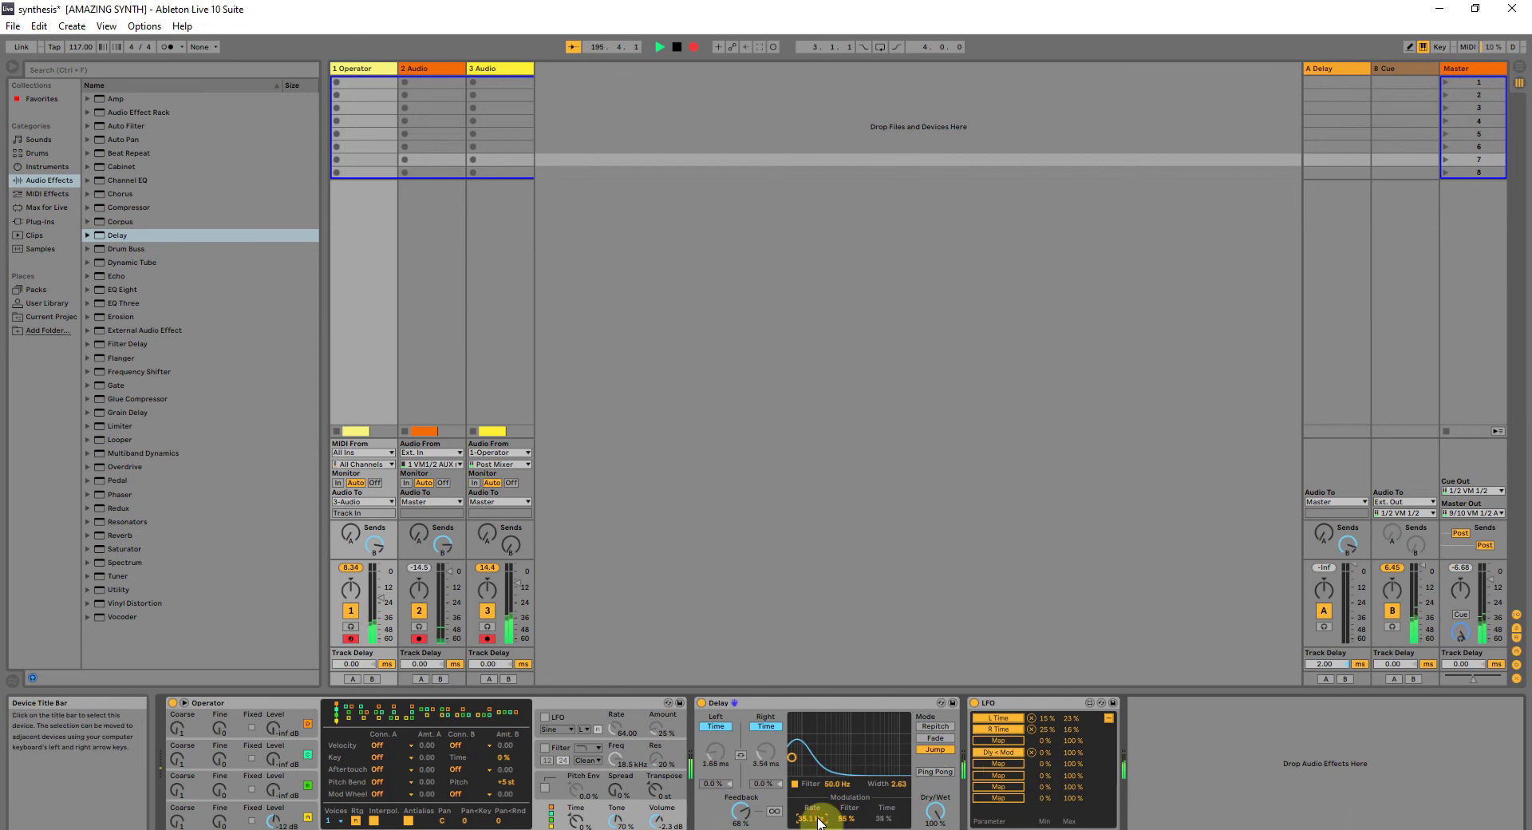